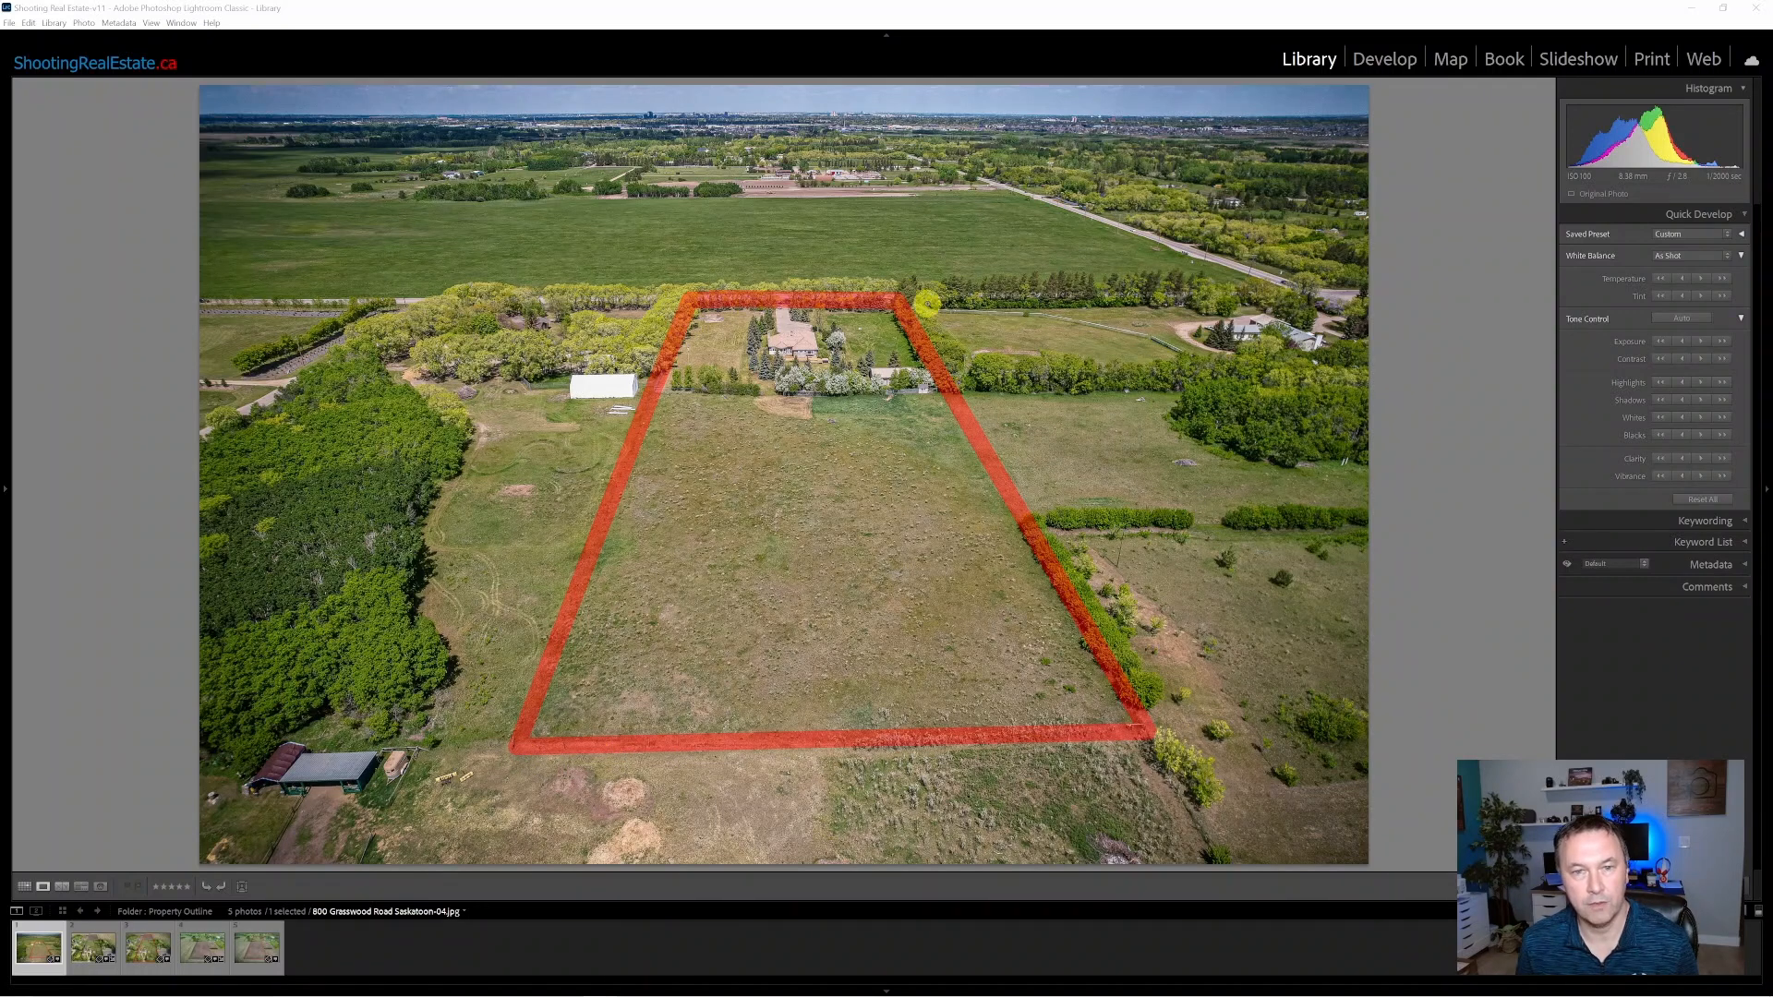
# Browse the five aerial property photos, comparing the plain shots with the versions that have a red boundary outline.
pyautogui.click(1465, 427)
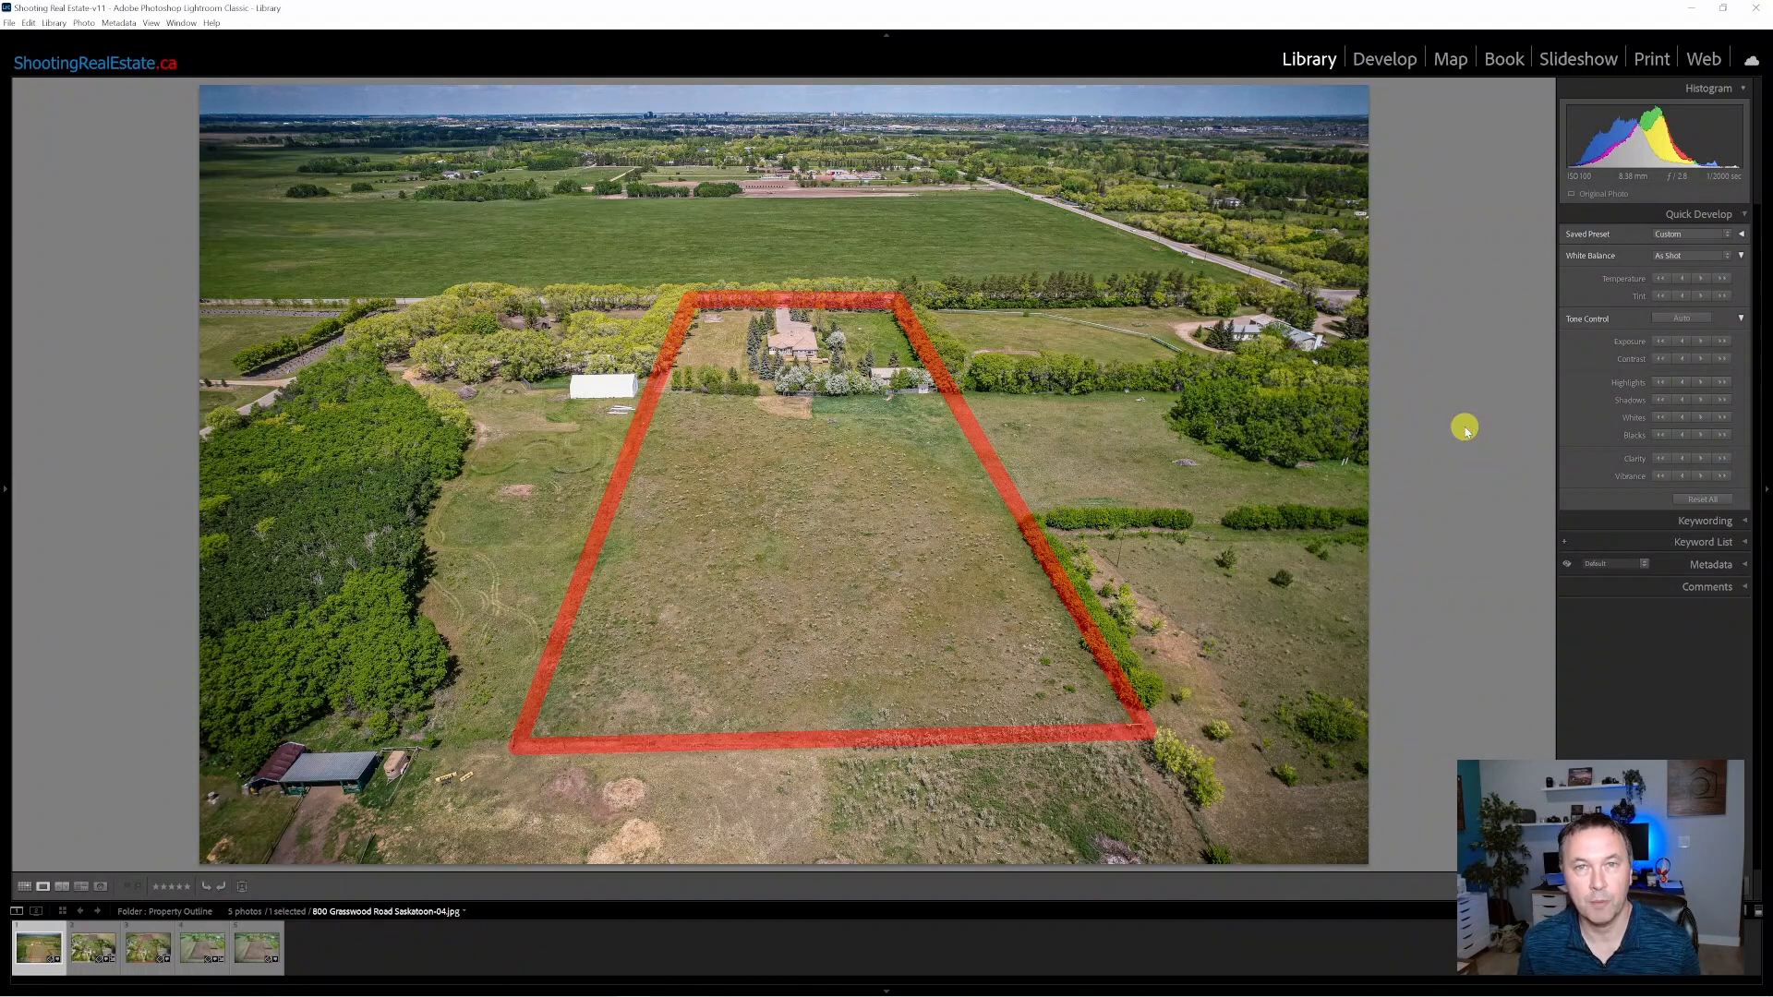
pyautogui.press('Right')
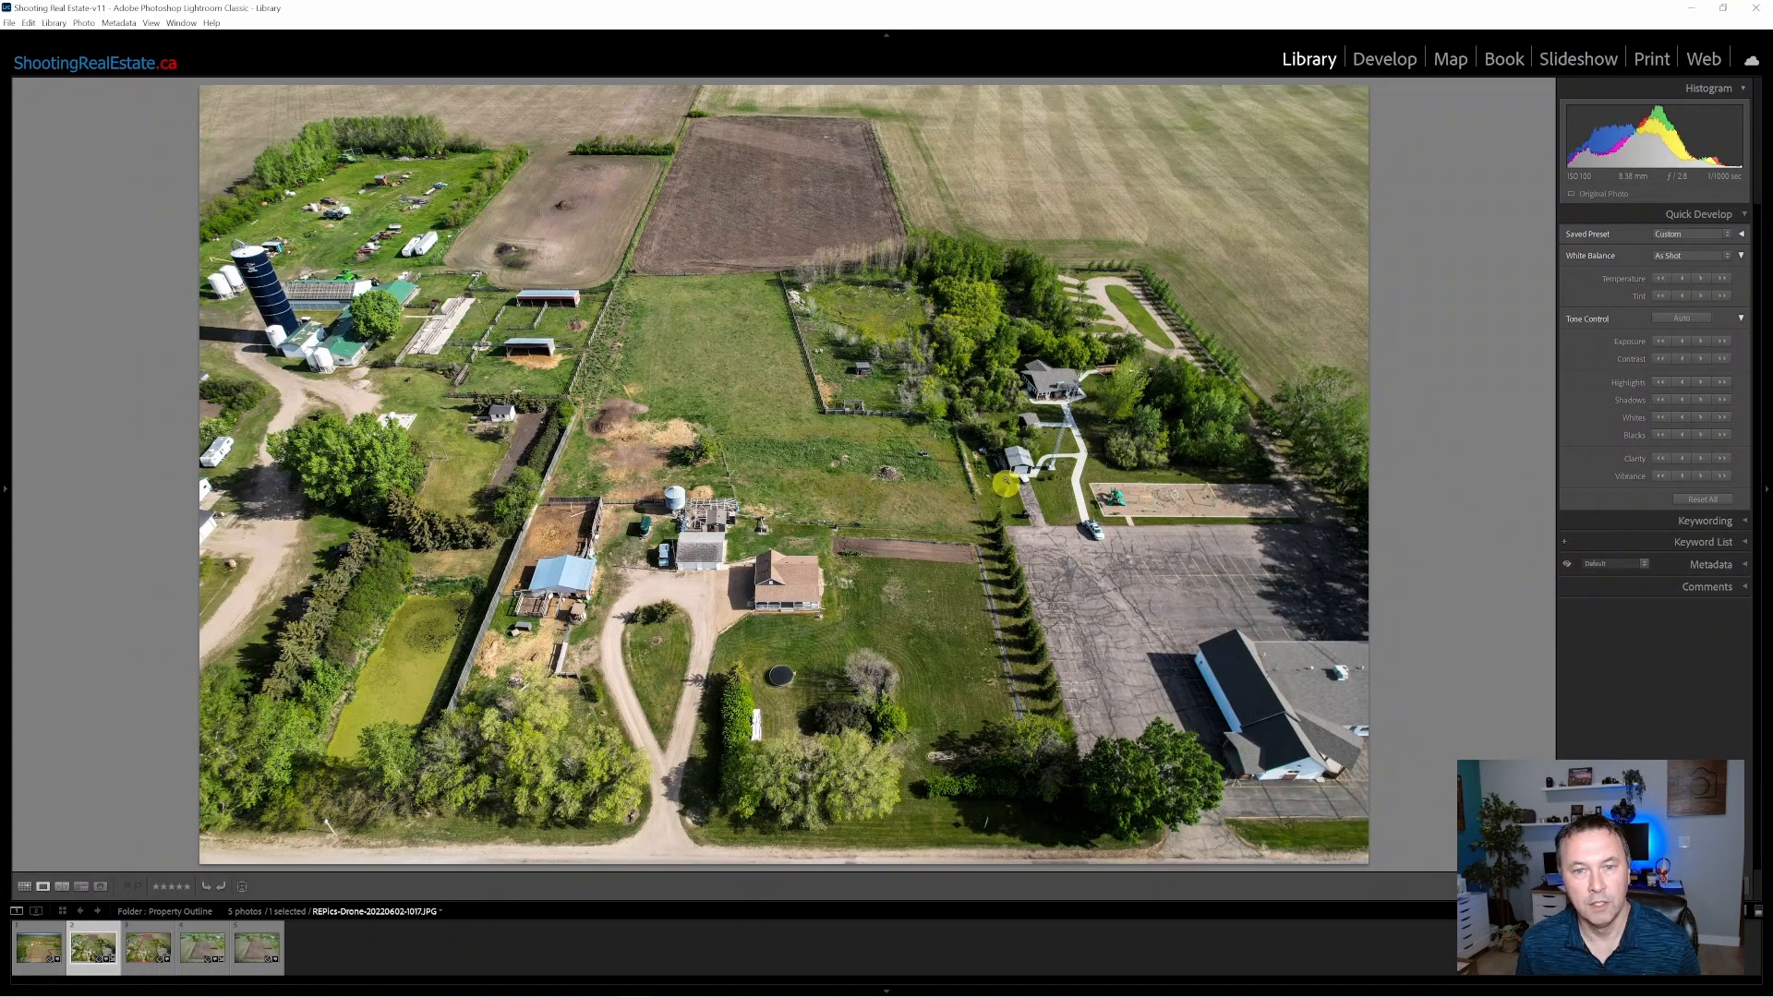
pyautogui.press('Right')
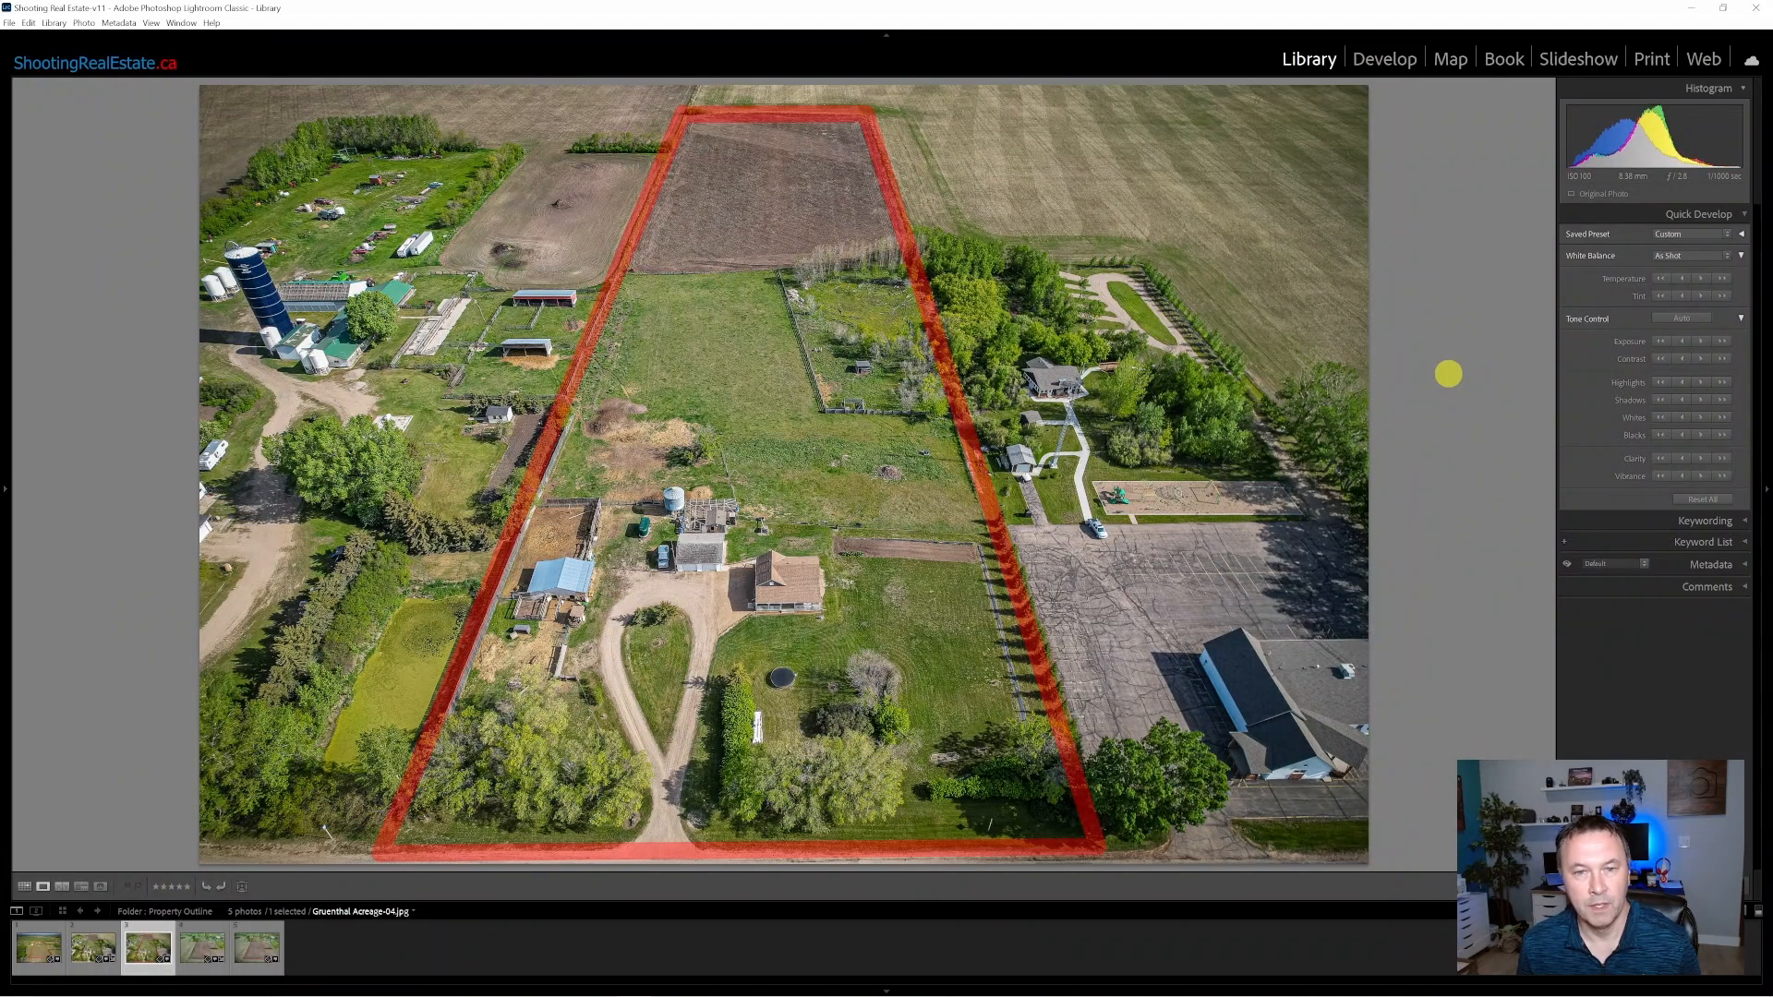
pyautogui.press('Right')
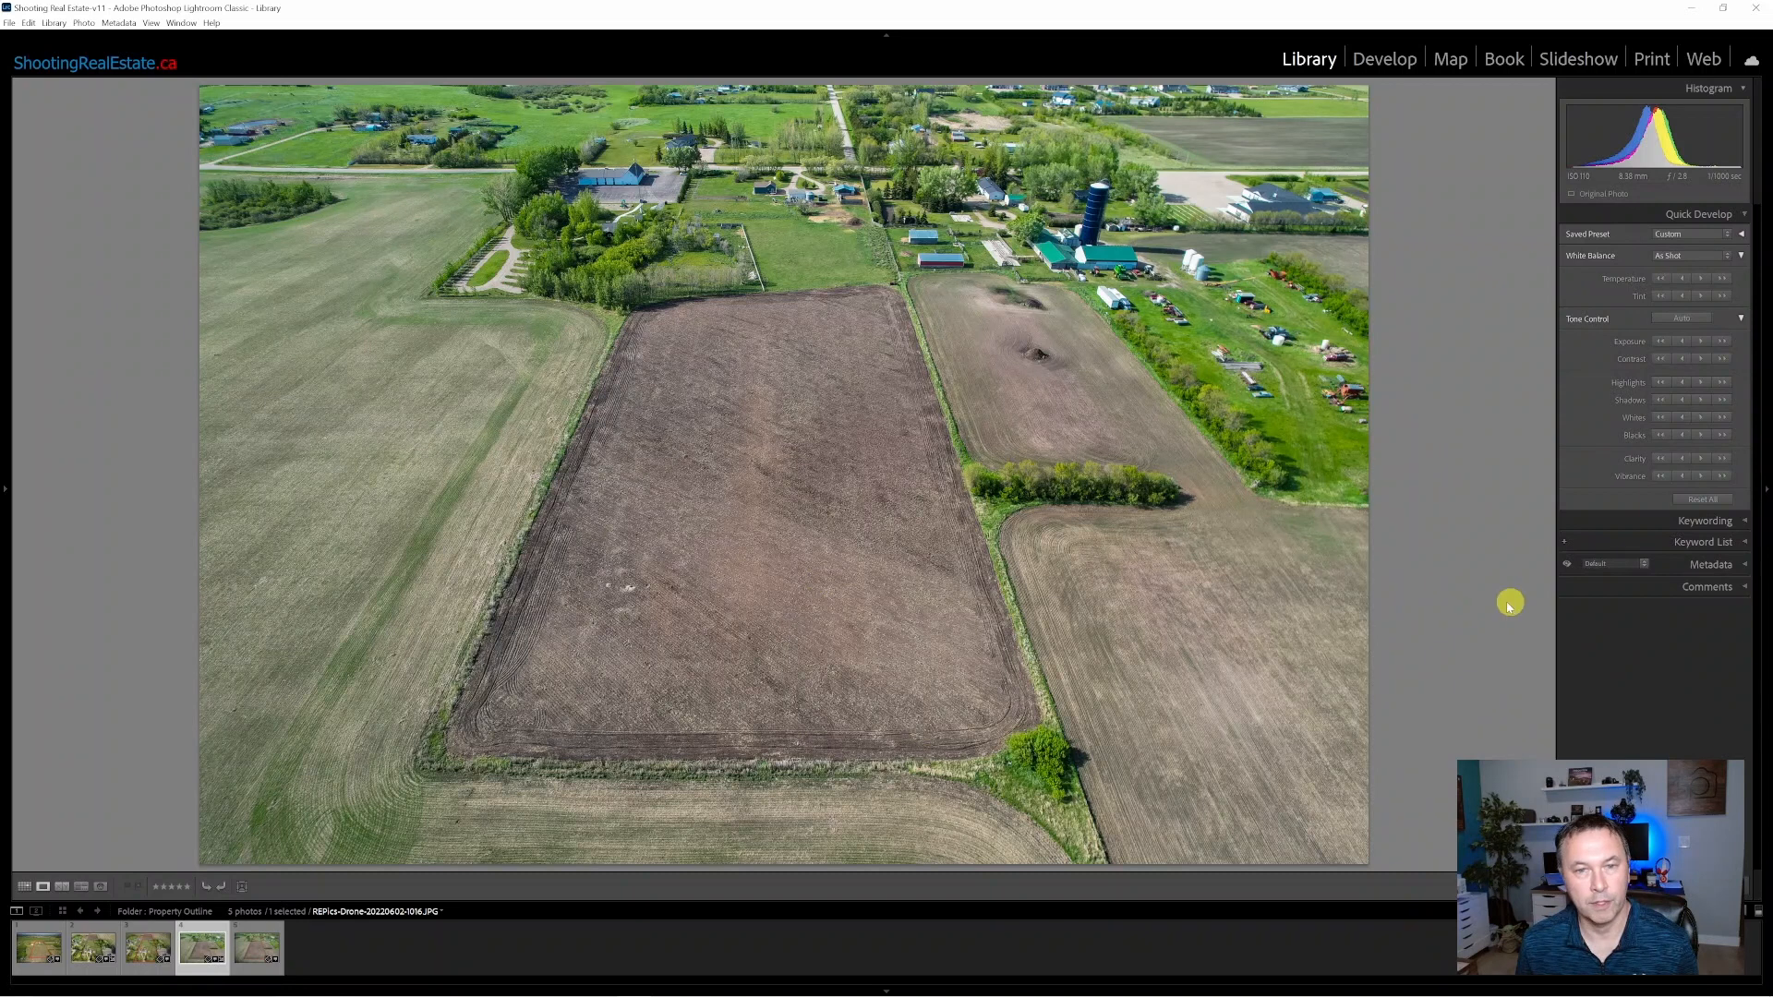
pyautogui.press('Right')
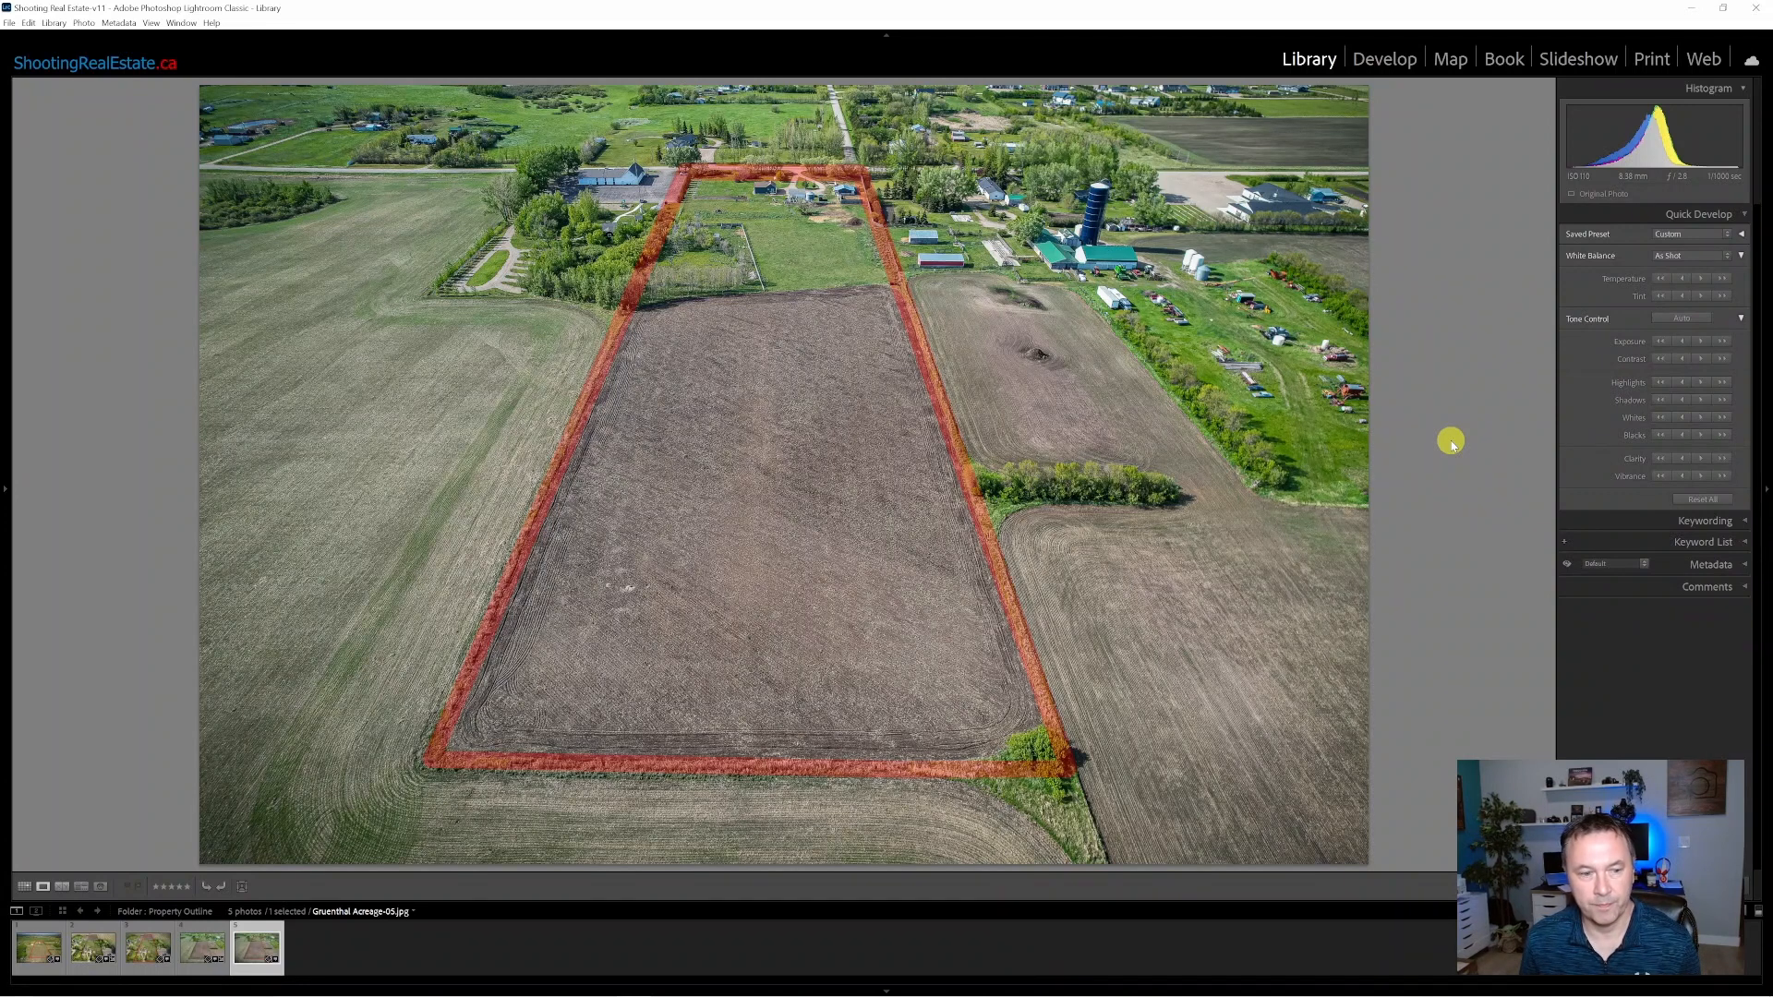
pyautogui.press('Left')
pyautogui.press('Left')
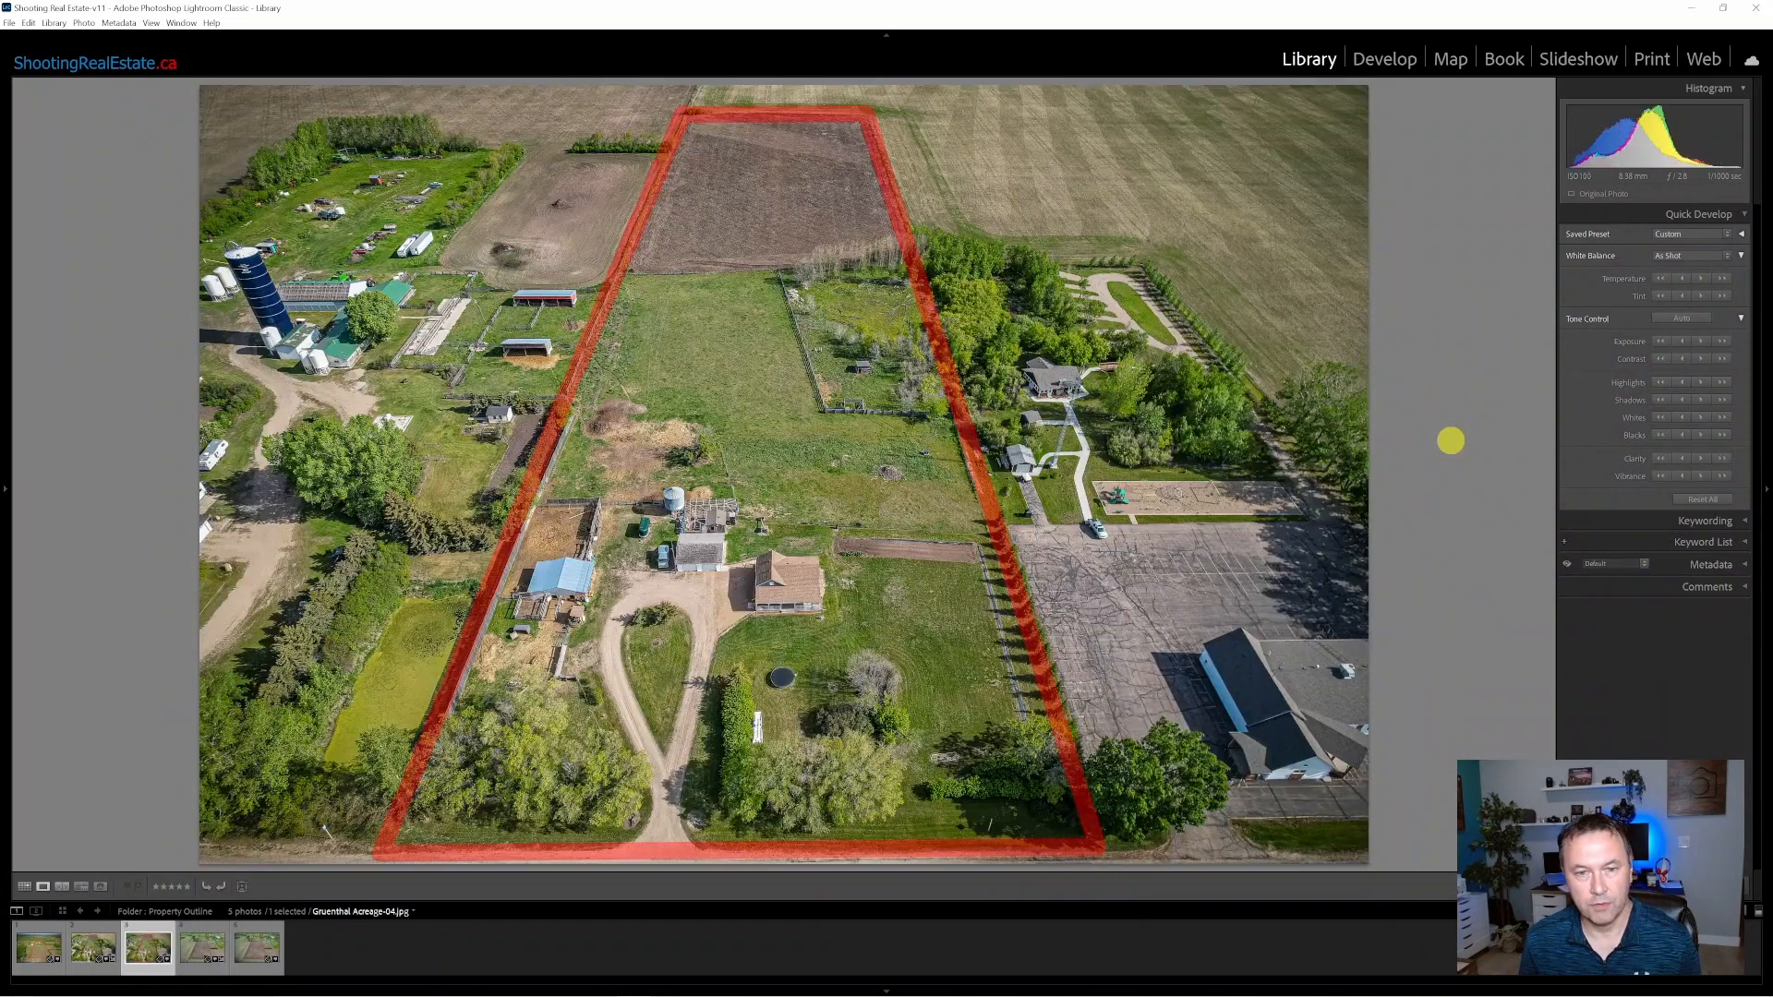
pyautogui.press('Left')
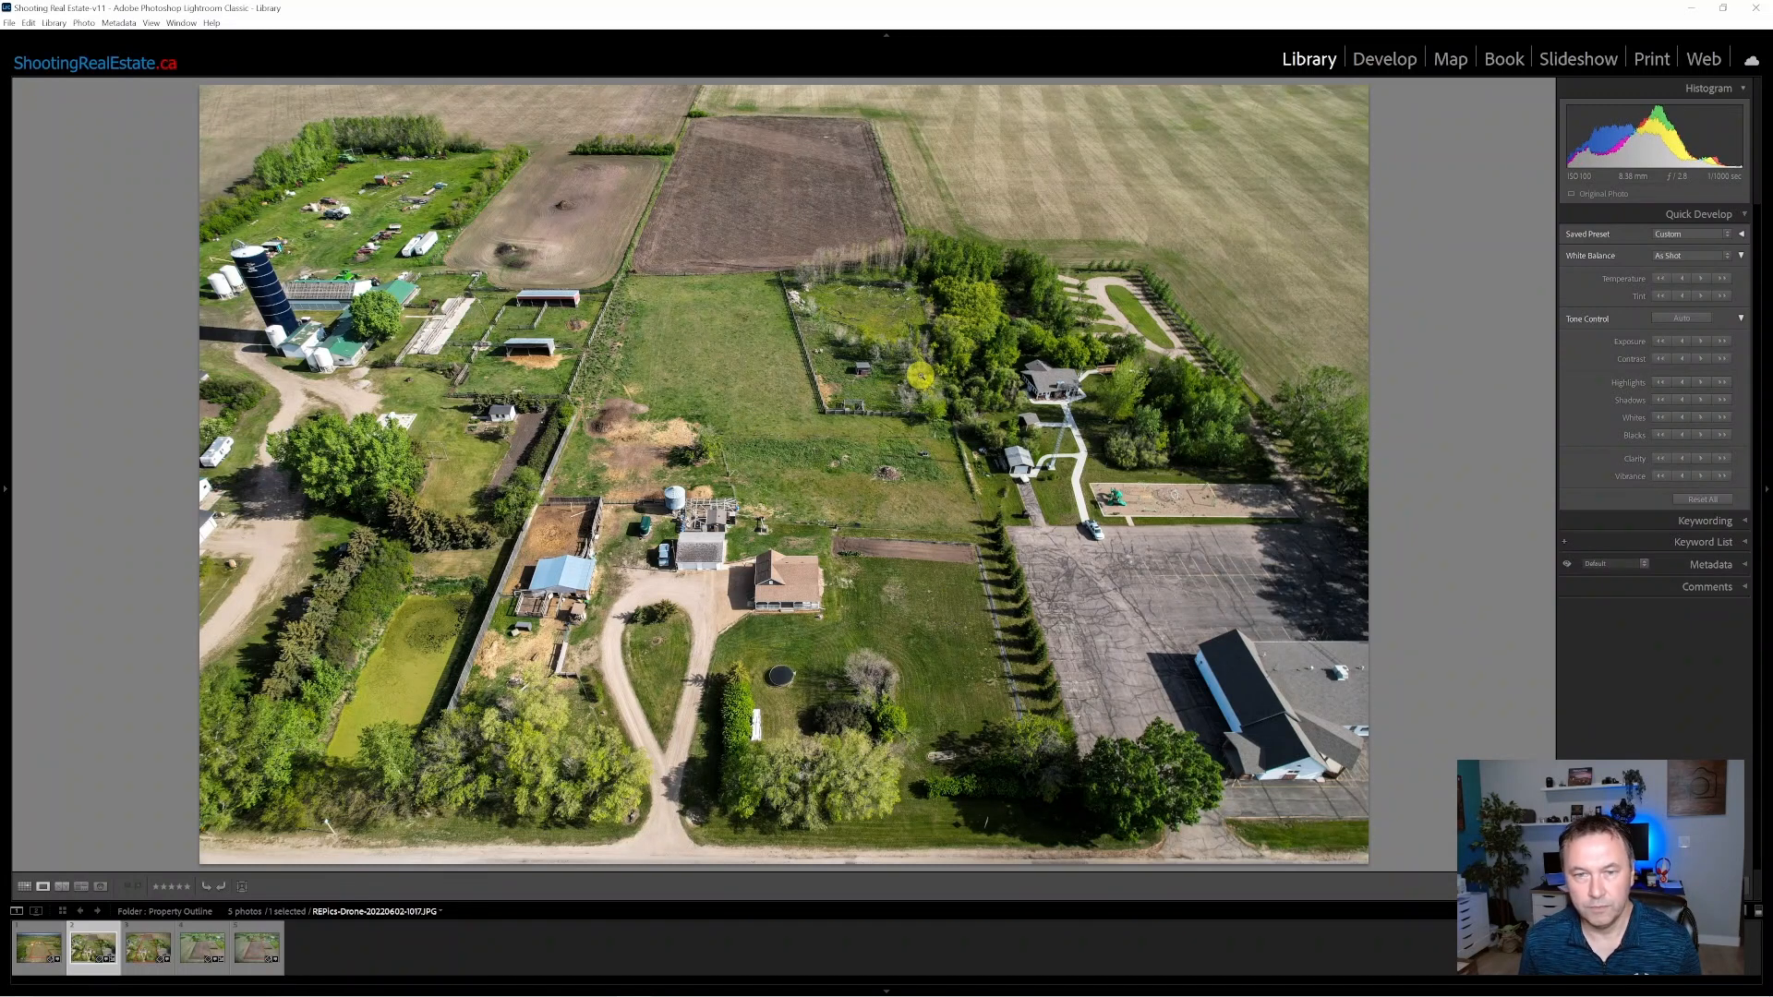
# Open a copy of REPics-Drone-20220602-1017.JPG with Lightroom adjustments in Adobe Photoshop 2022 and switch to Photoshop.
pyautogui.rightClick(677, 381)
pyautogui.moveTo(800, 507)
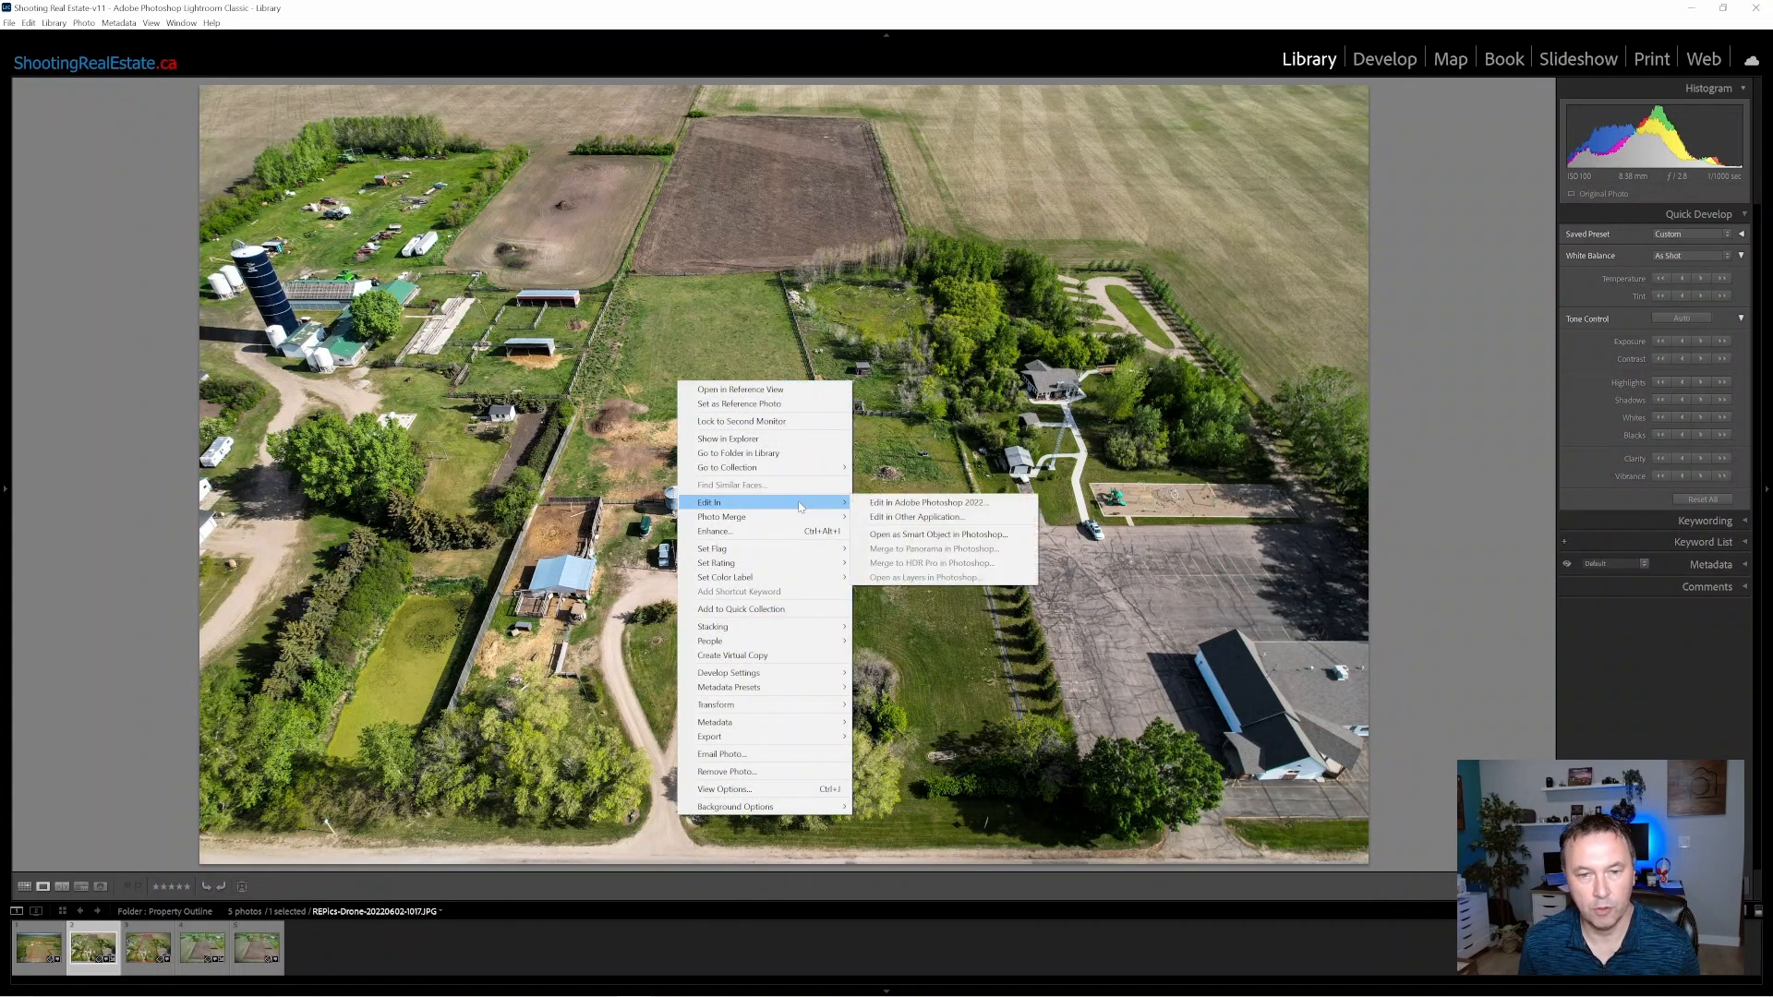
pyautogui.click(902, 504)
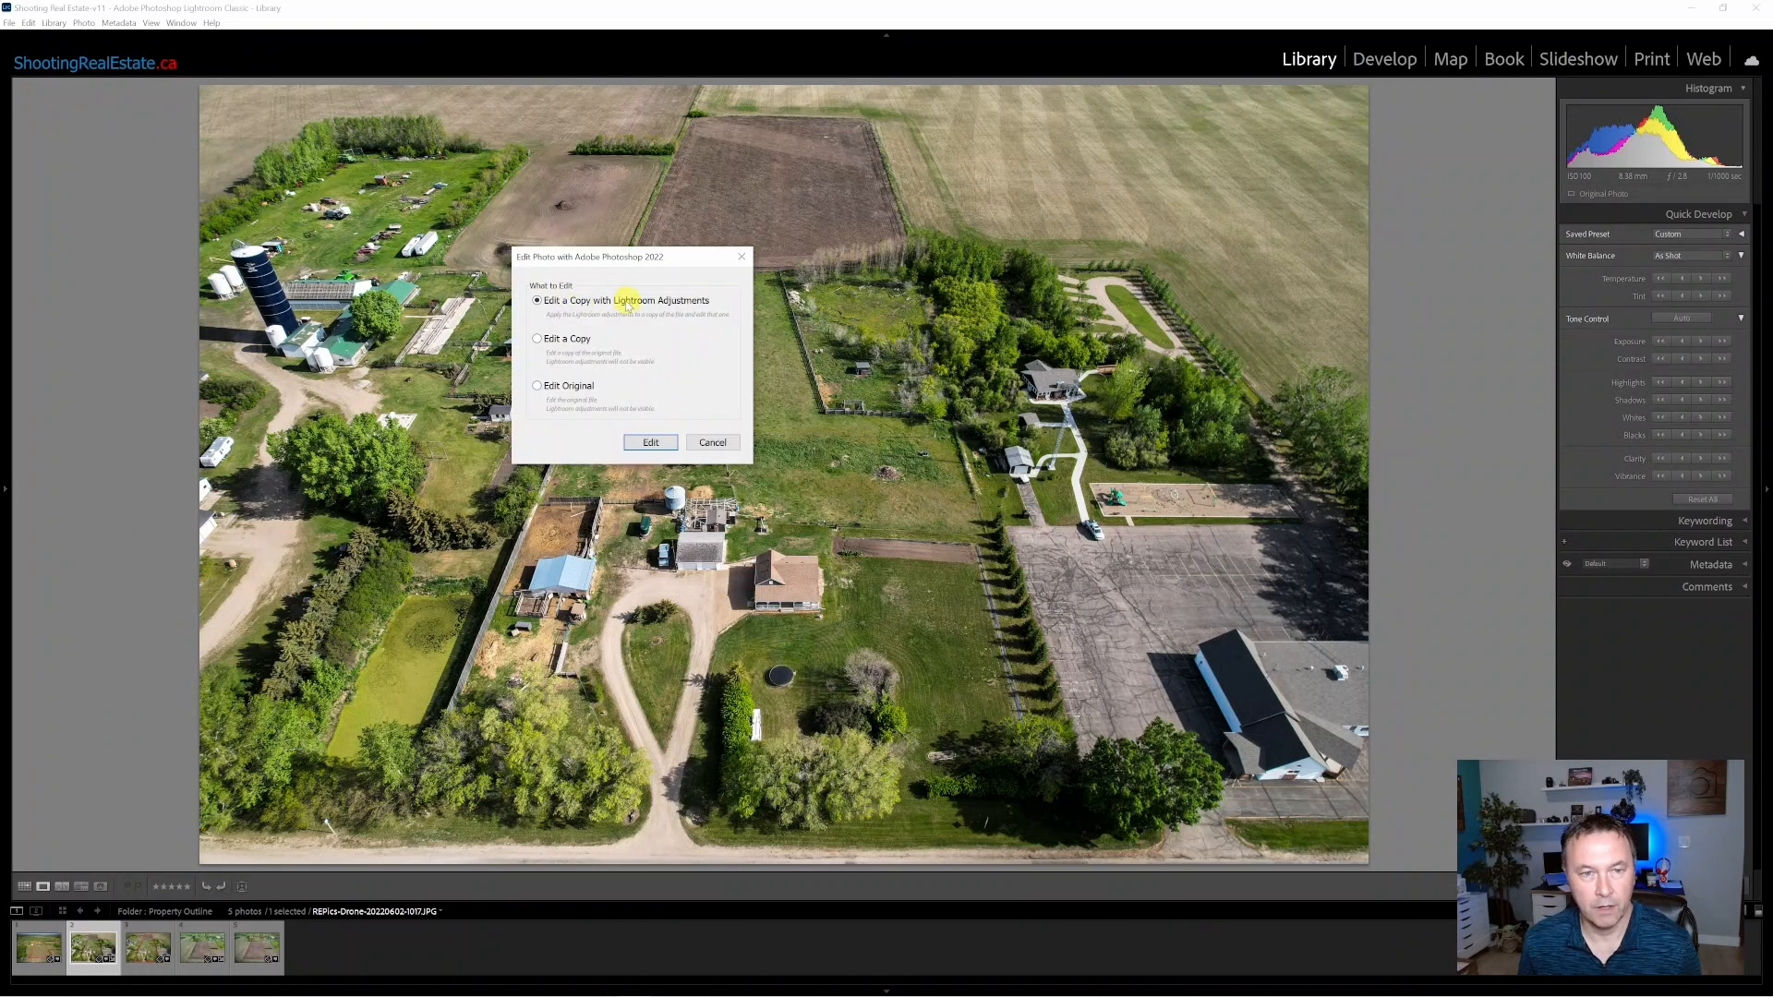
pyautogui.click(652, 442)
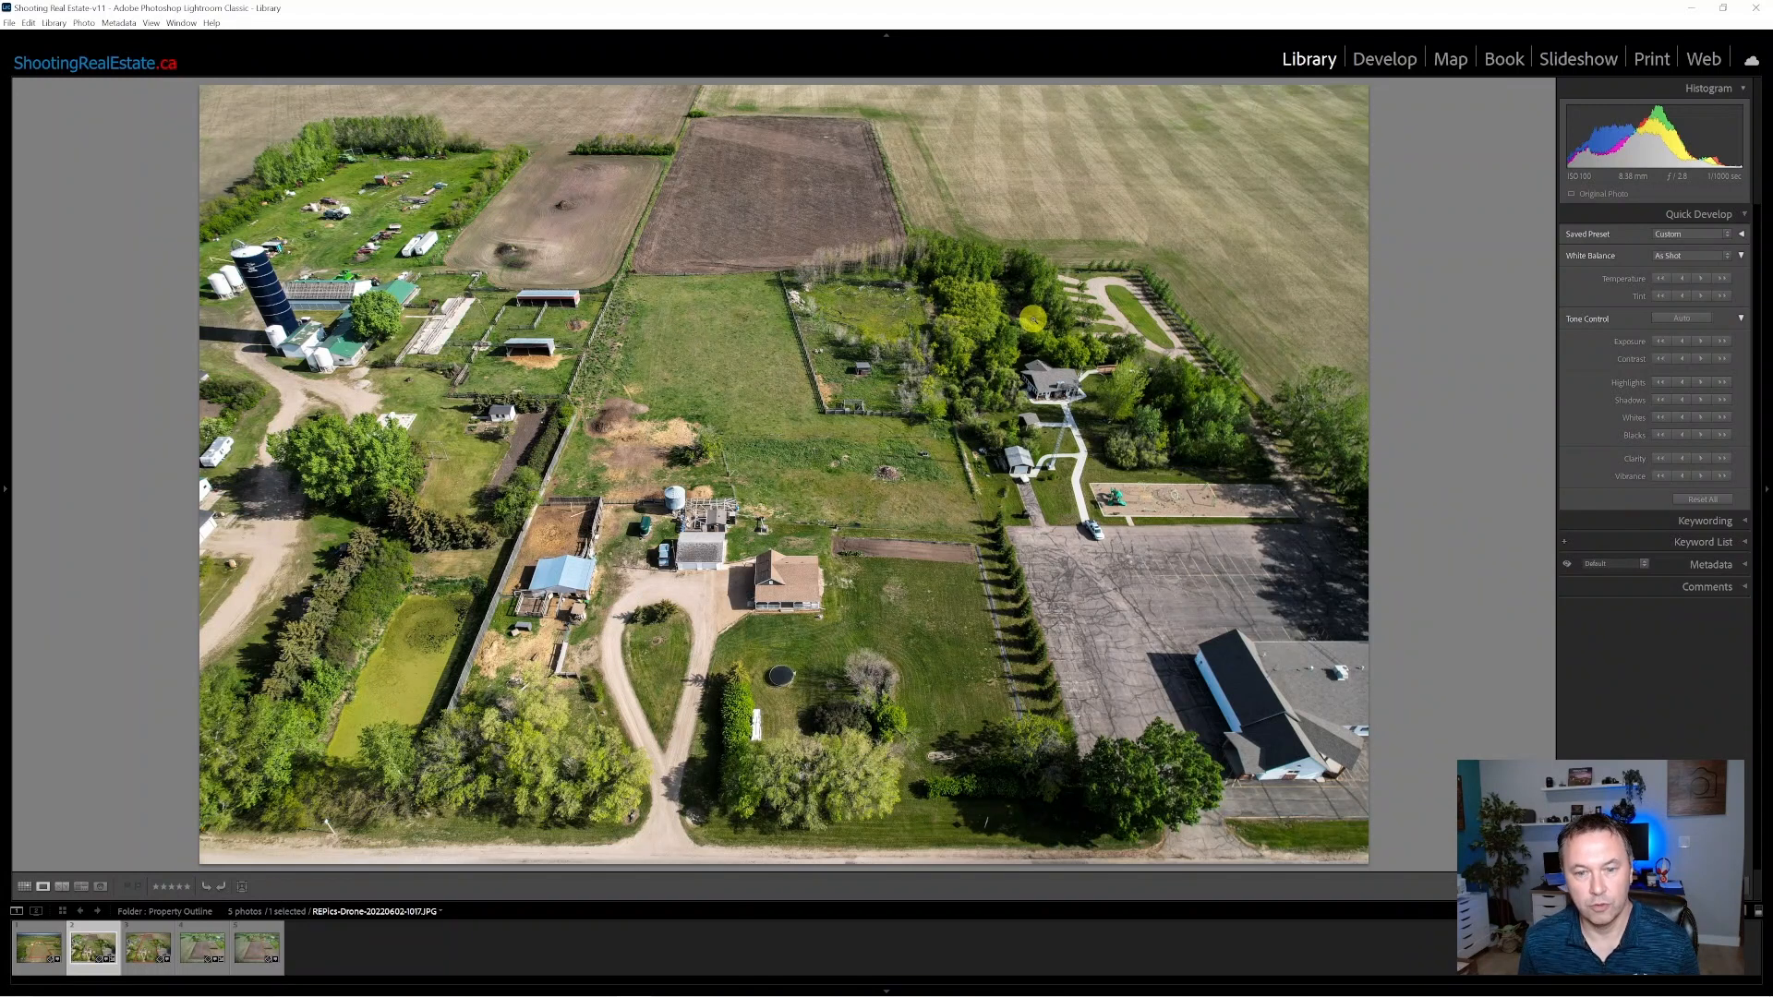
pyautogui.moveTo(926, 994)
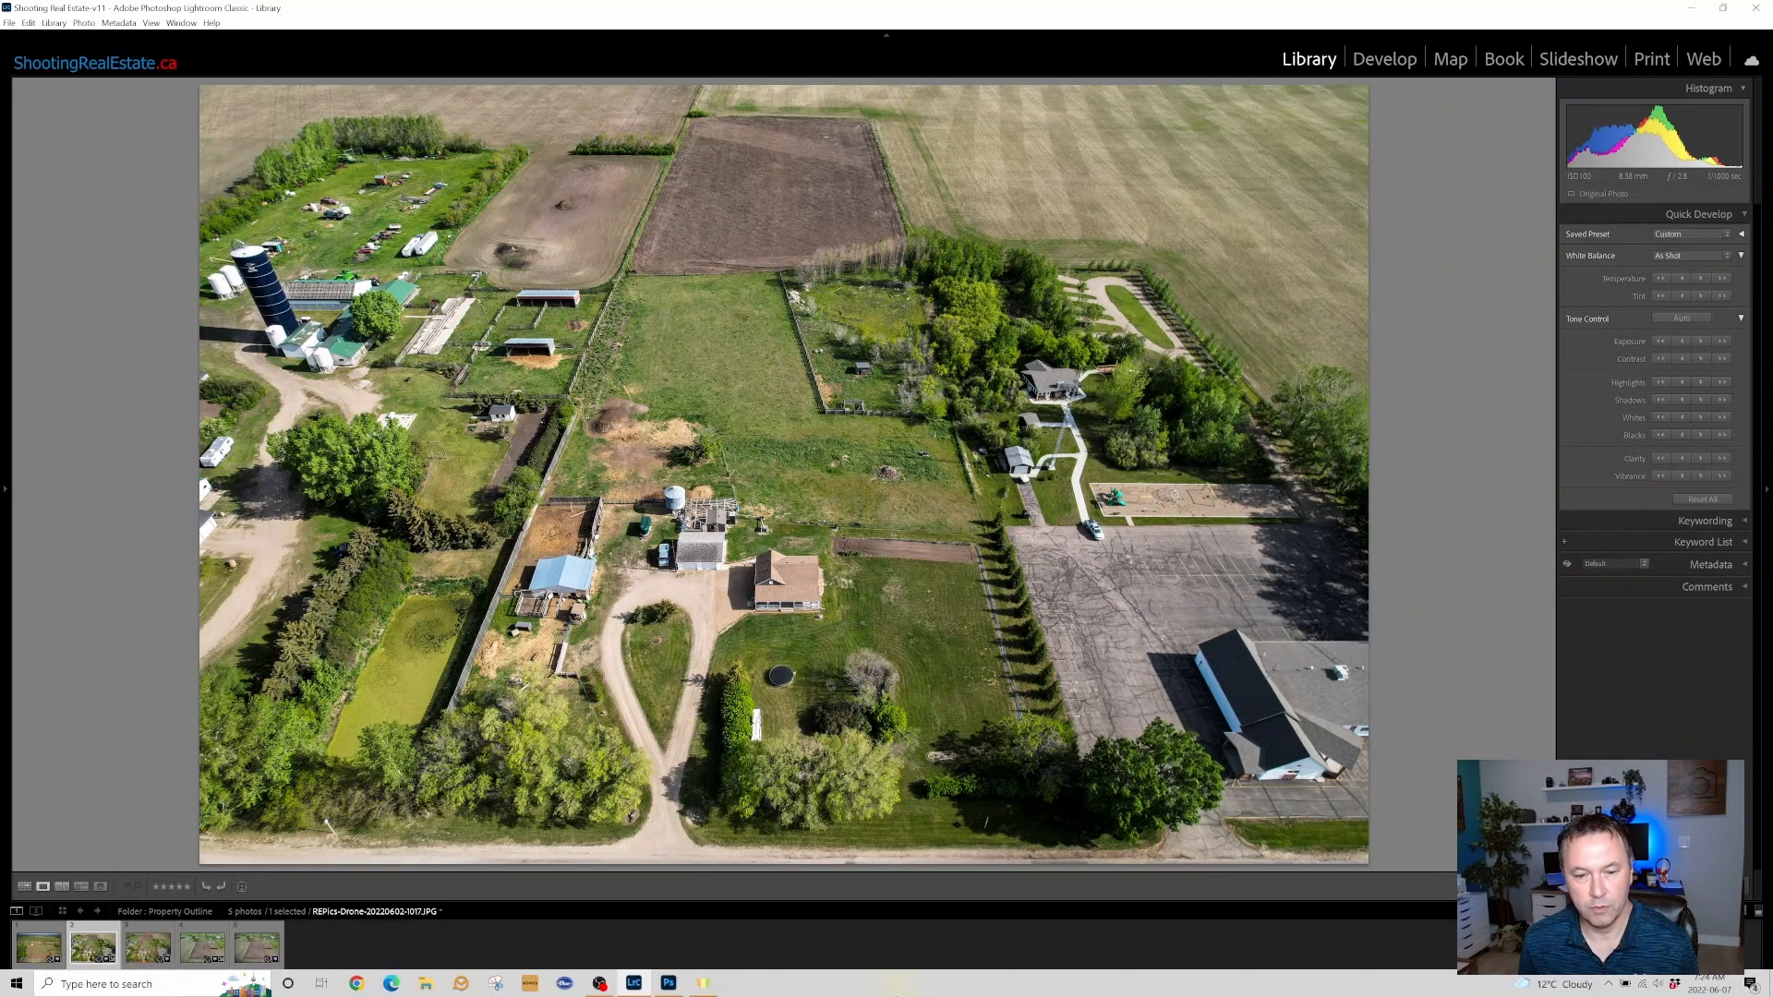
pyautogui.click(671, 984)
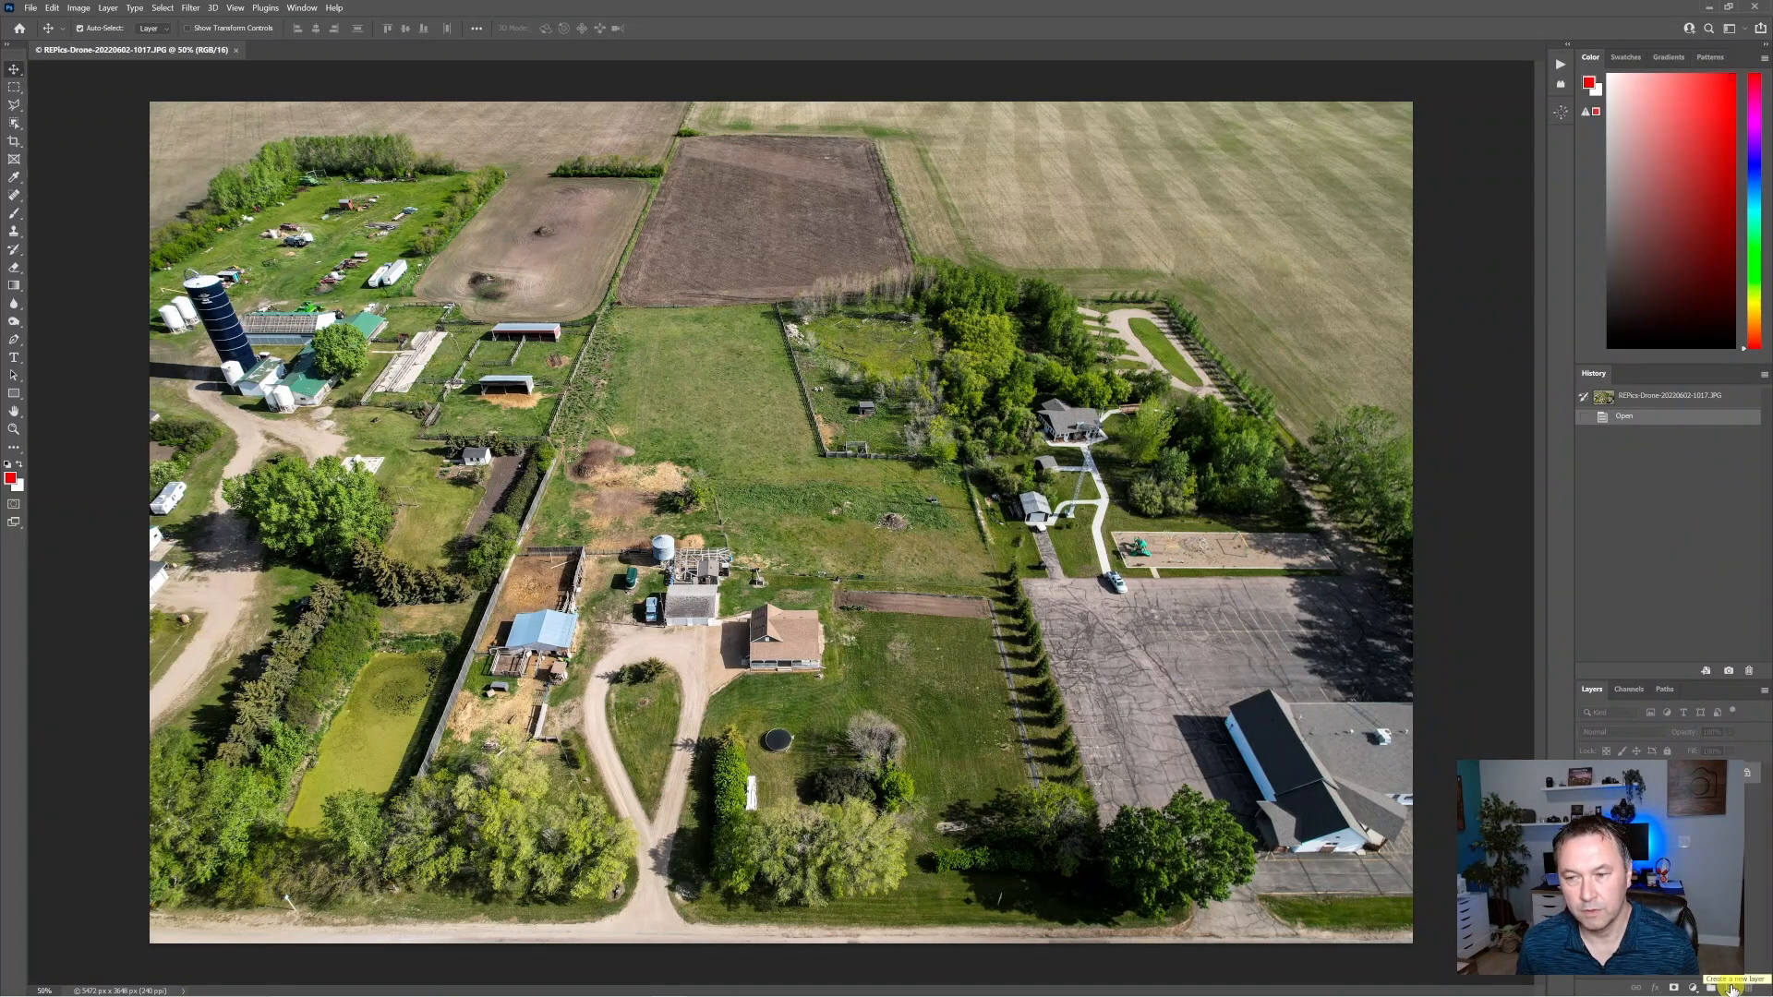
# Add a new empty layer above the aerial photo and enlarge the area showing the layer list.
pyautogui.click(1731, 989)
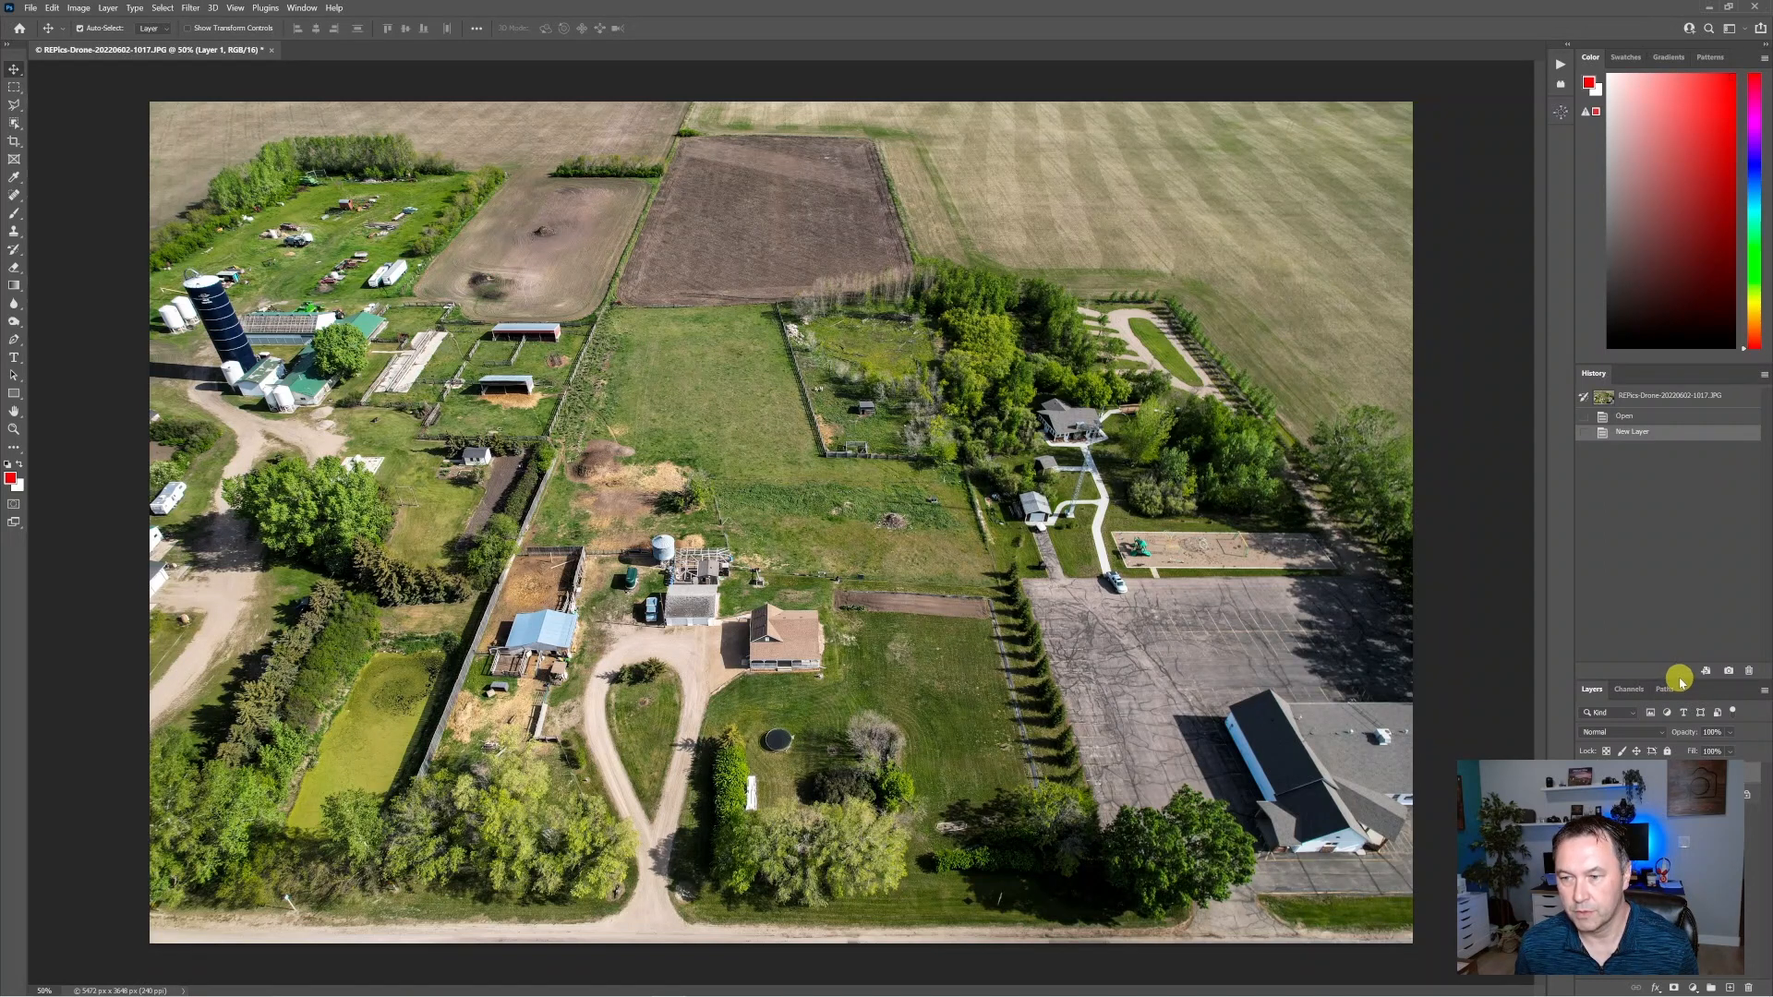
pyautogui.moveTo(1681, 680); pyautogui.dragTo(1666, 532)
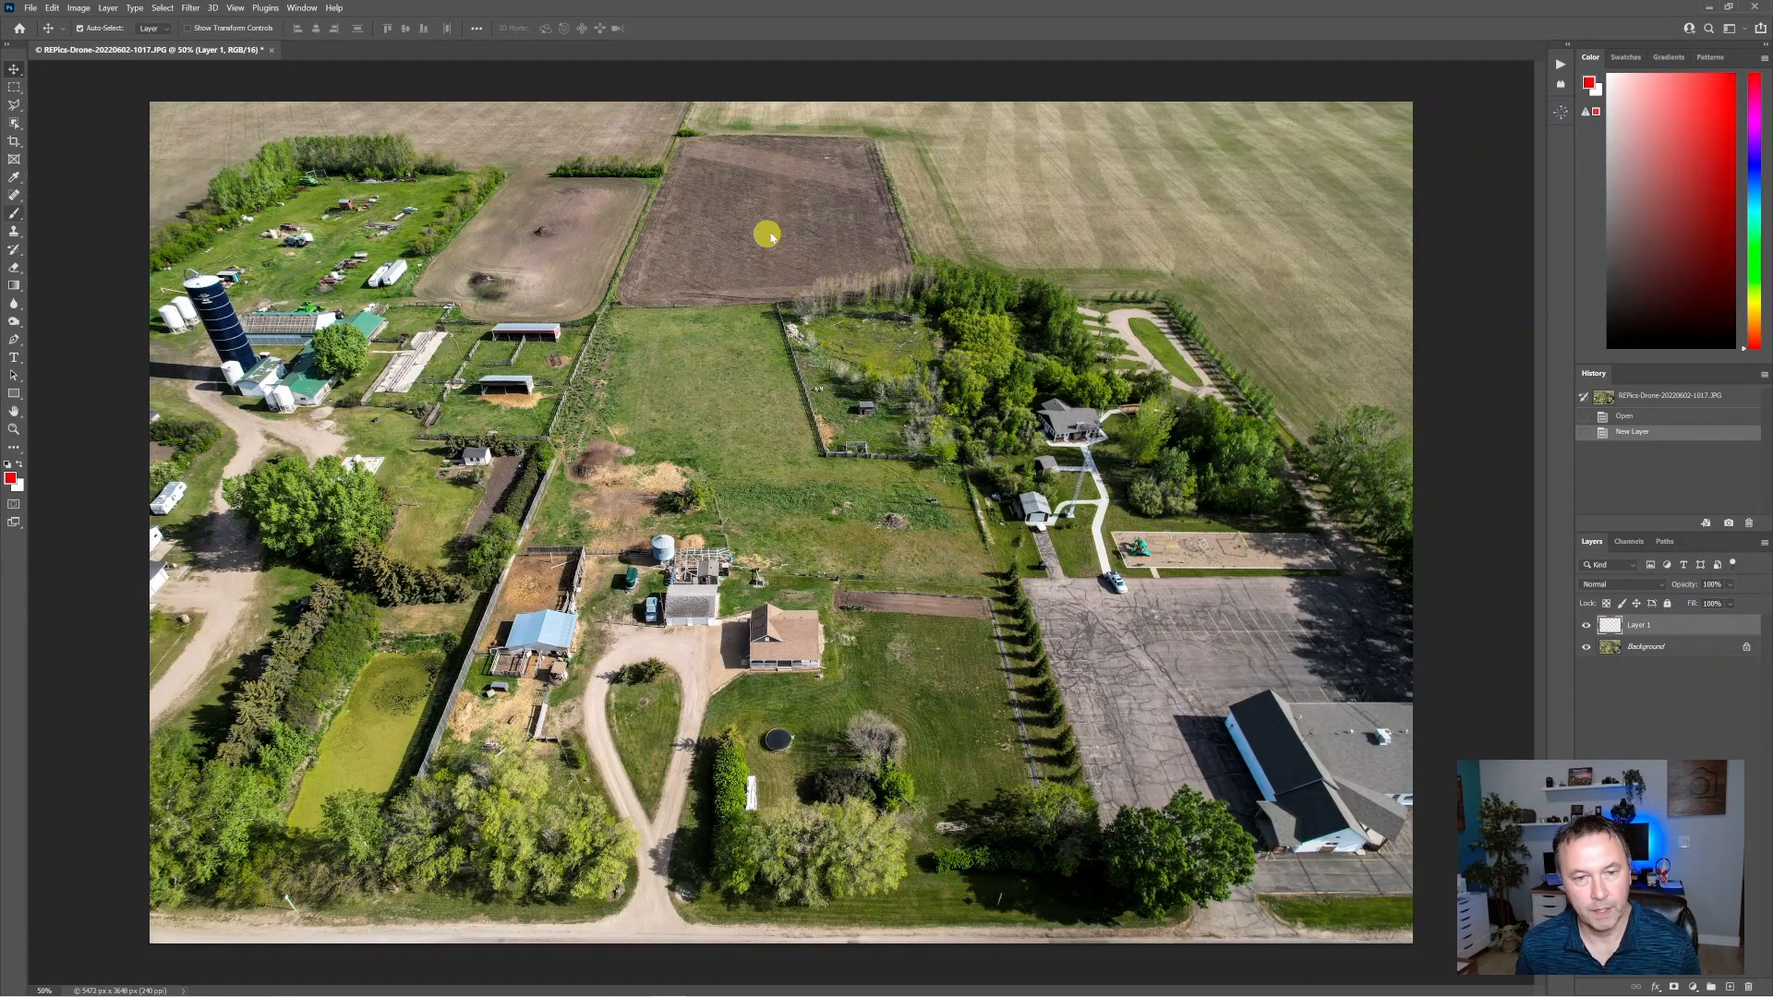
# Set the foreground color to pure red, ff0000.
pyautogui.press('b')
pyautogui.press('n')
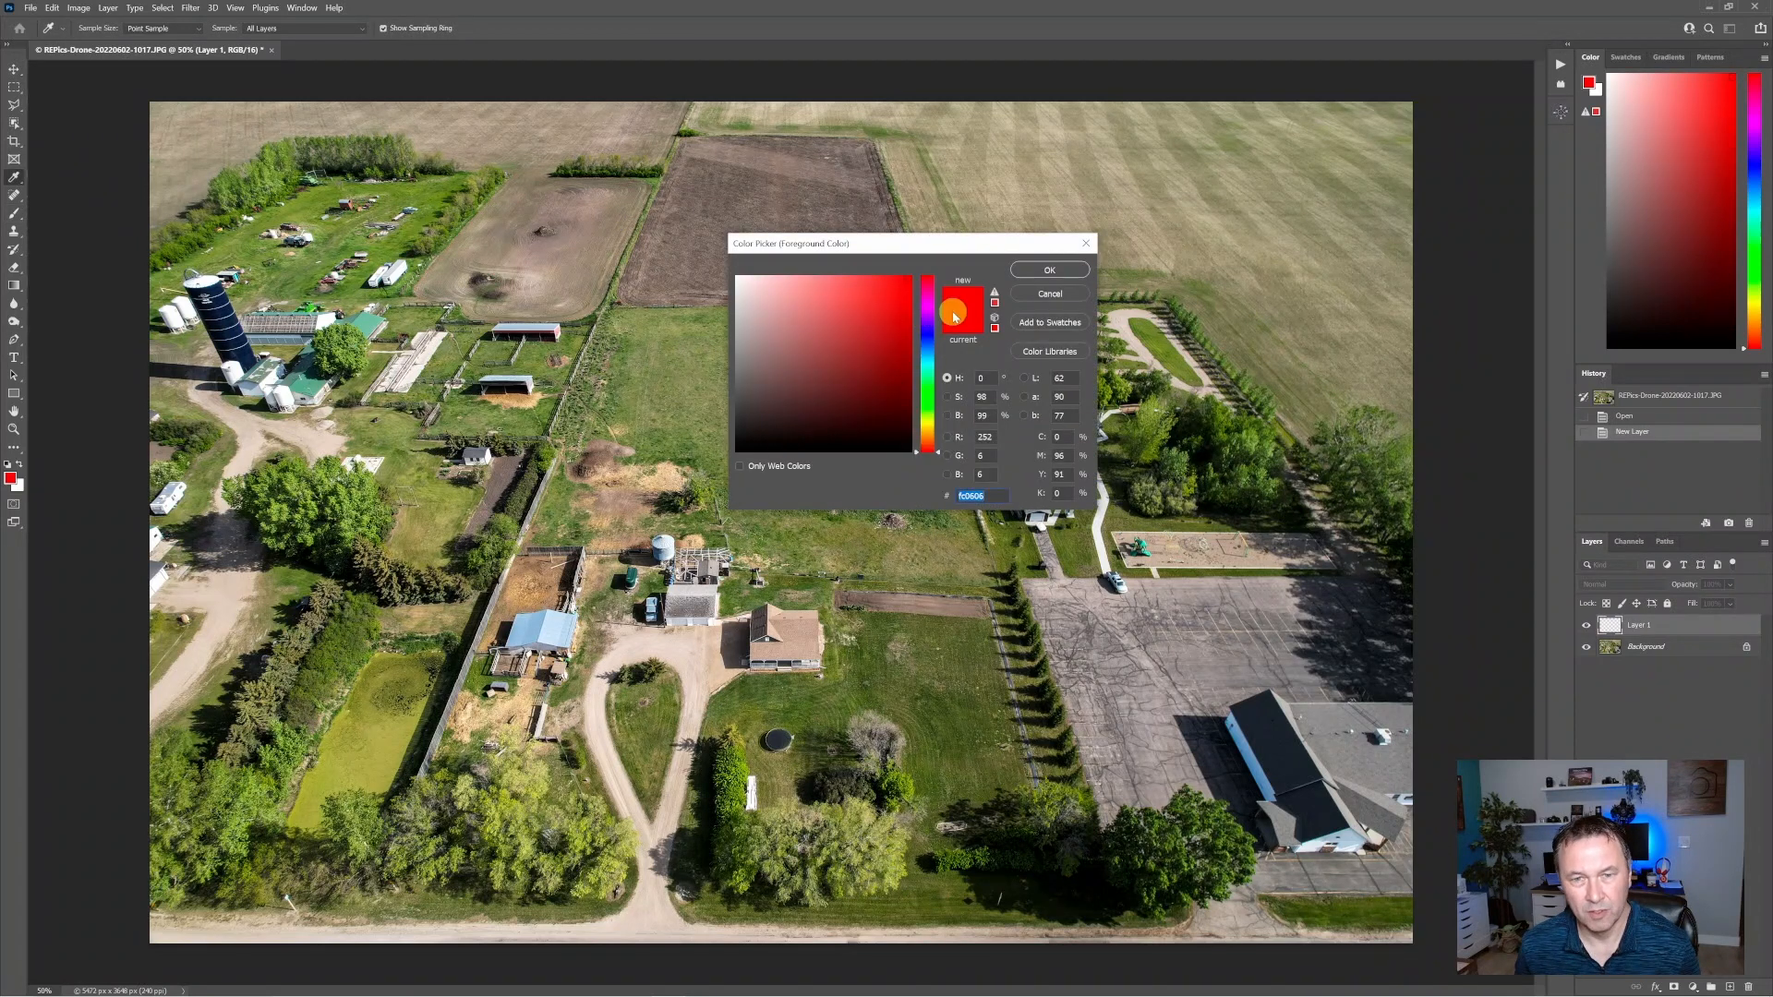
pyautogui.click(928, 378)
pyautogui.moveTo(930, 404); pyautogui.dragTo(924, 257)
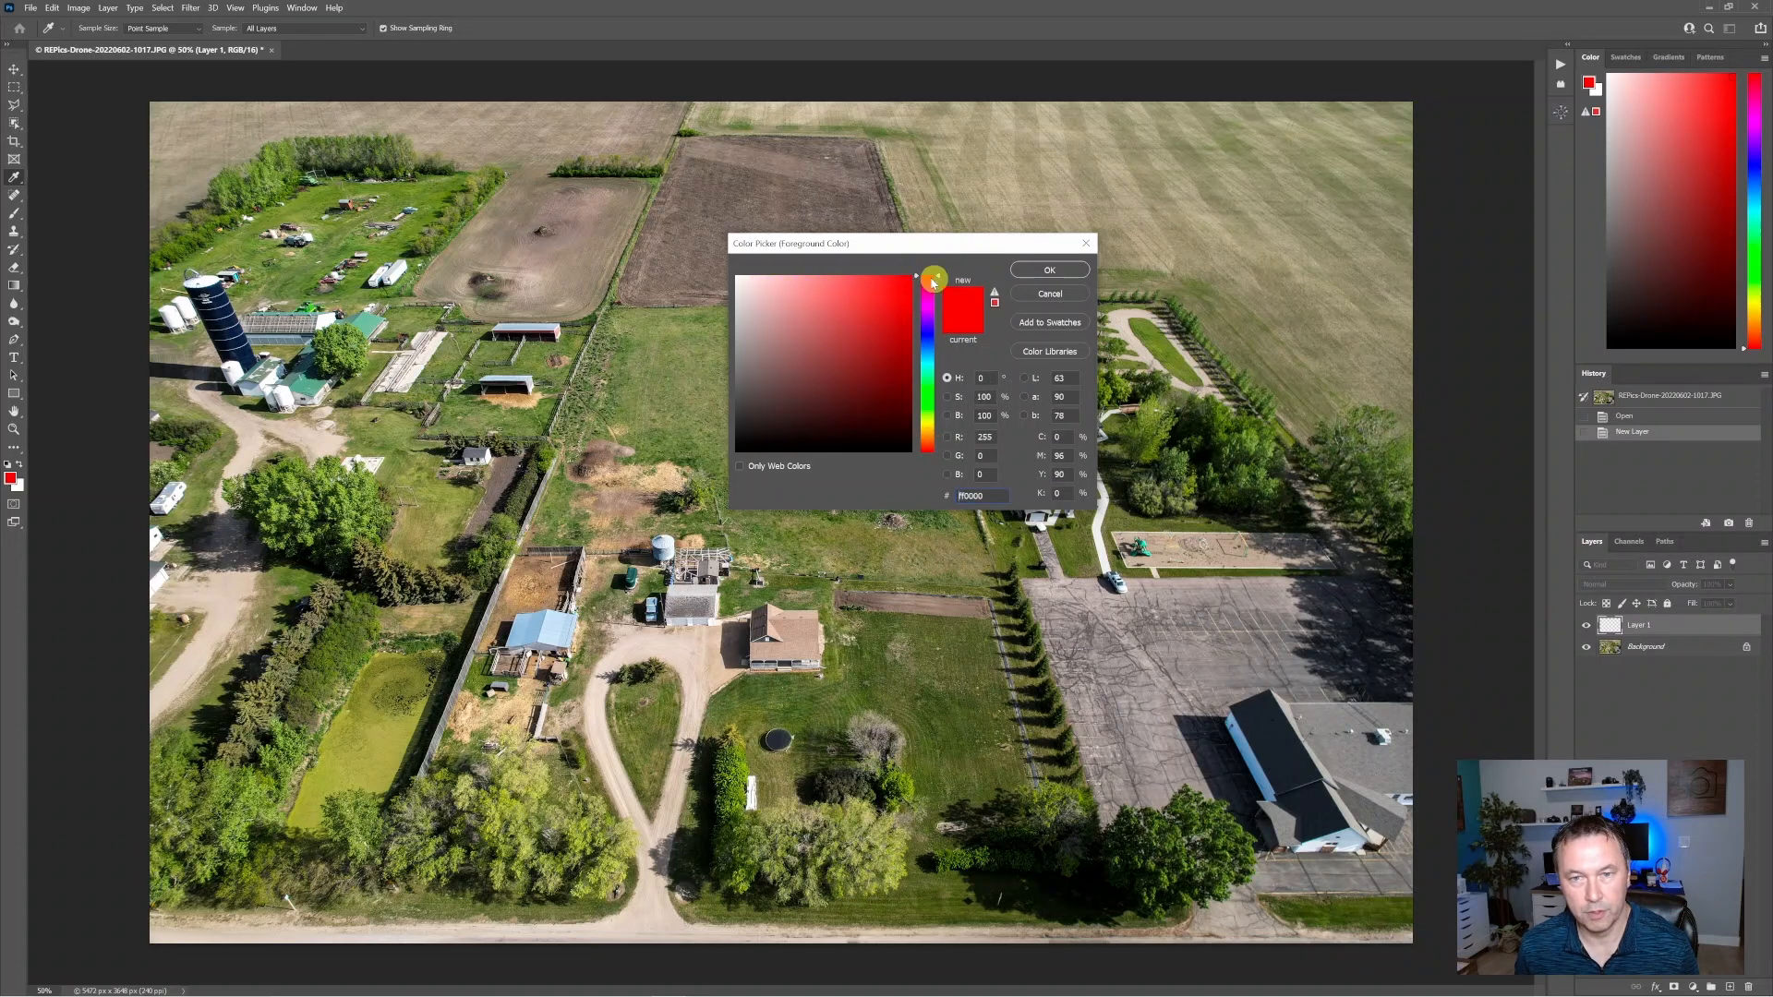
pyautogui.click(1040, 269)
# Activate the Brush tool and check that it uses the Hard Round tip at 100% hardness.
pyautogui.press('b')
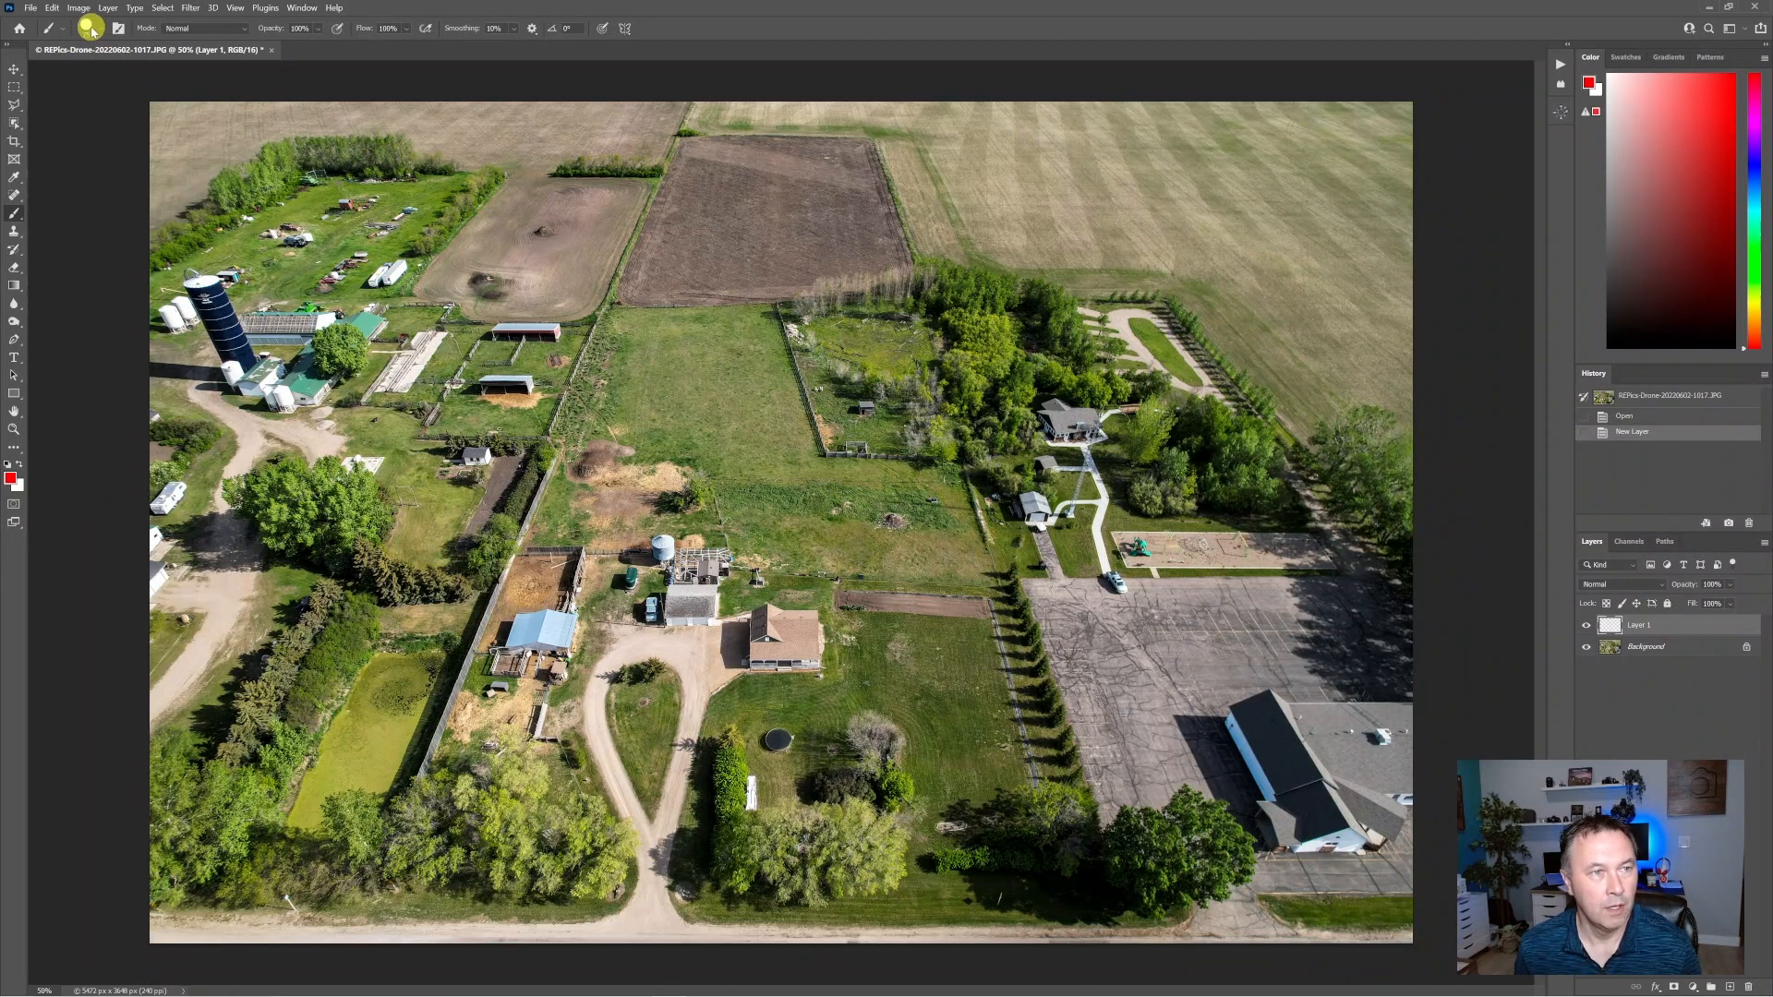
pyautogui.click(91, 30)
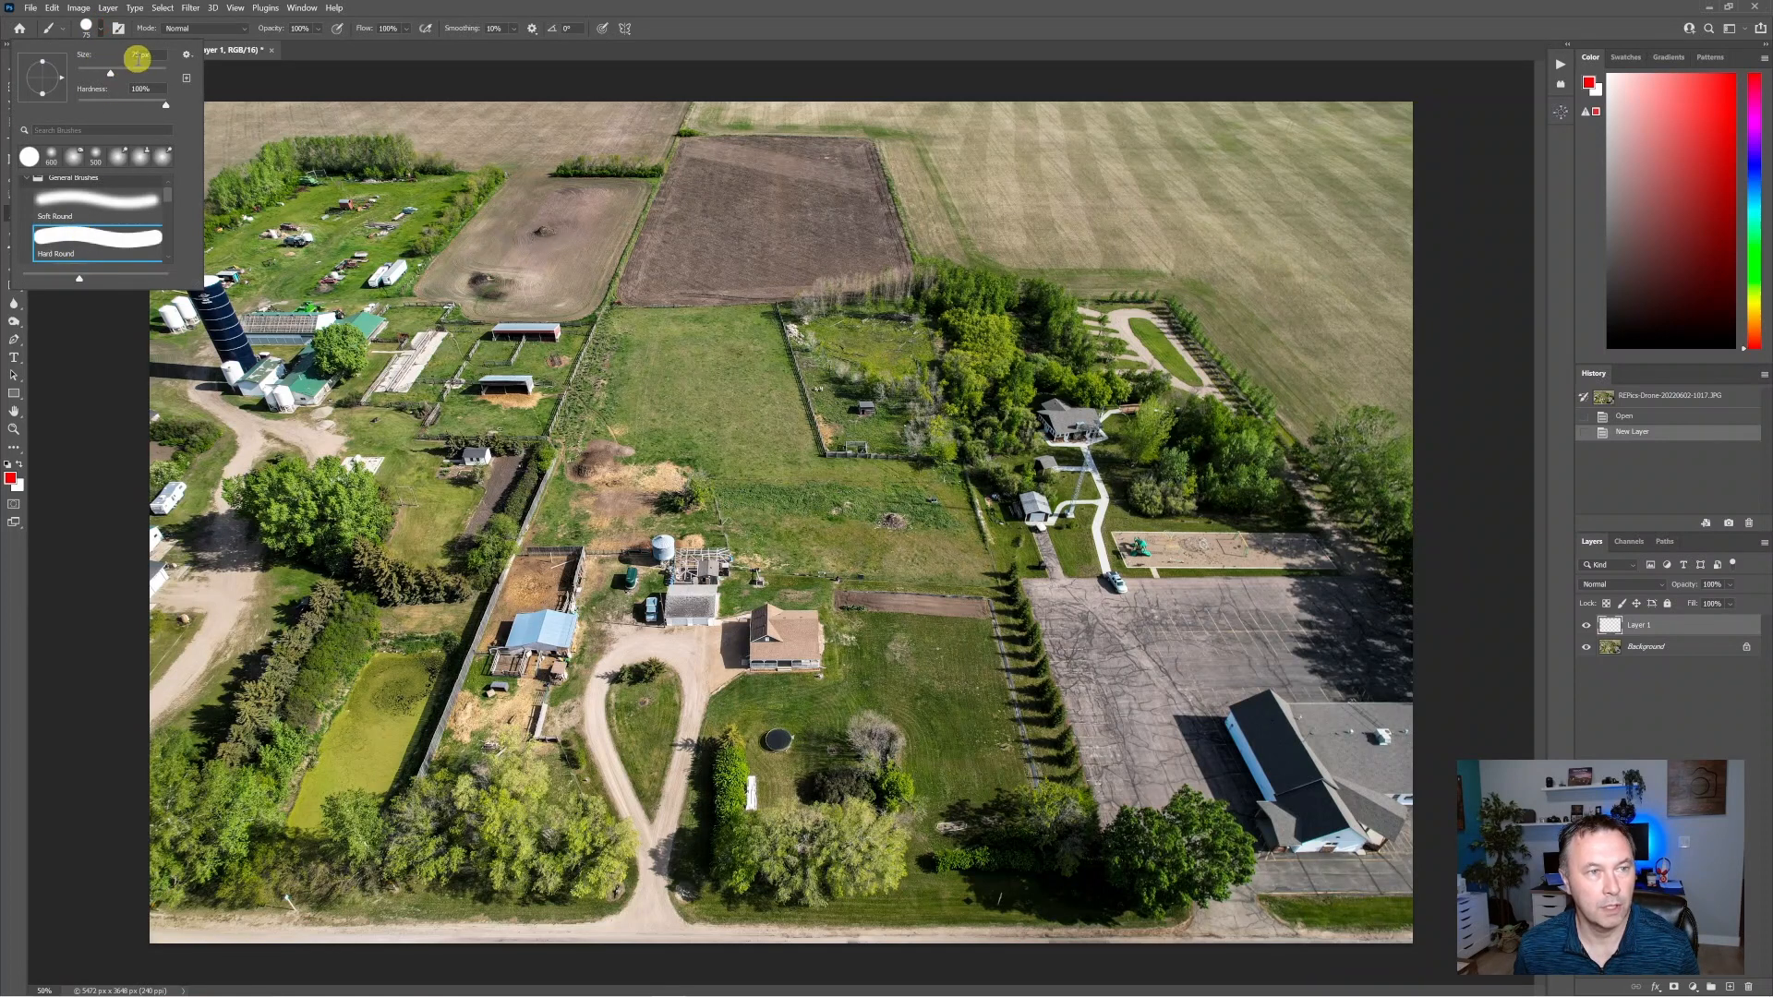
pyautogui.click(438, 11)
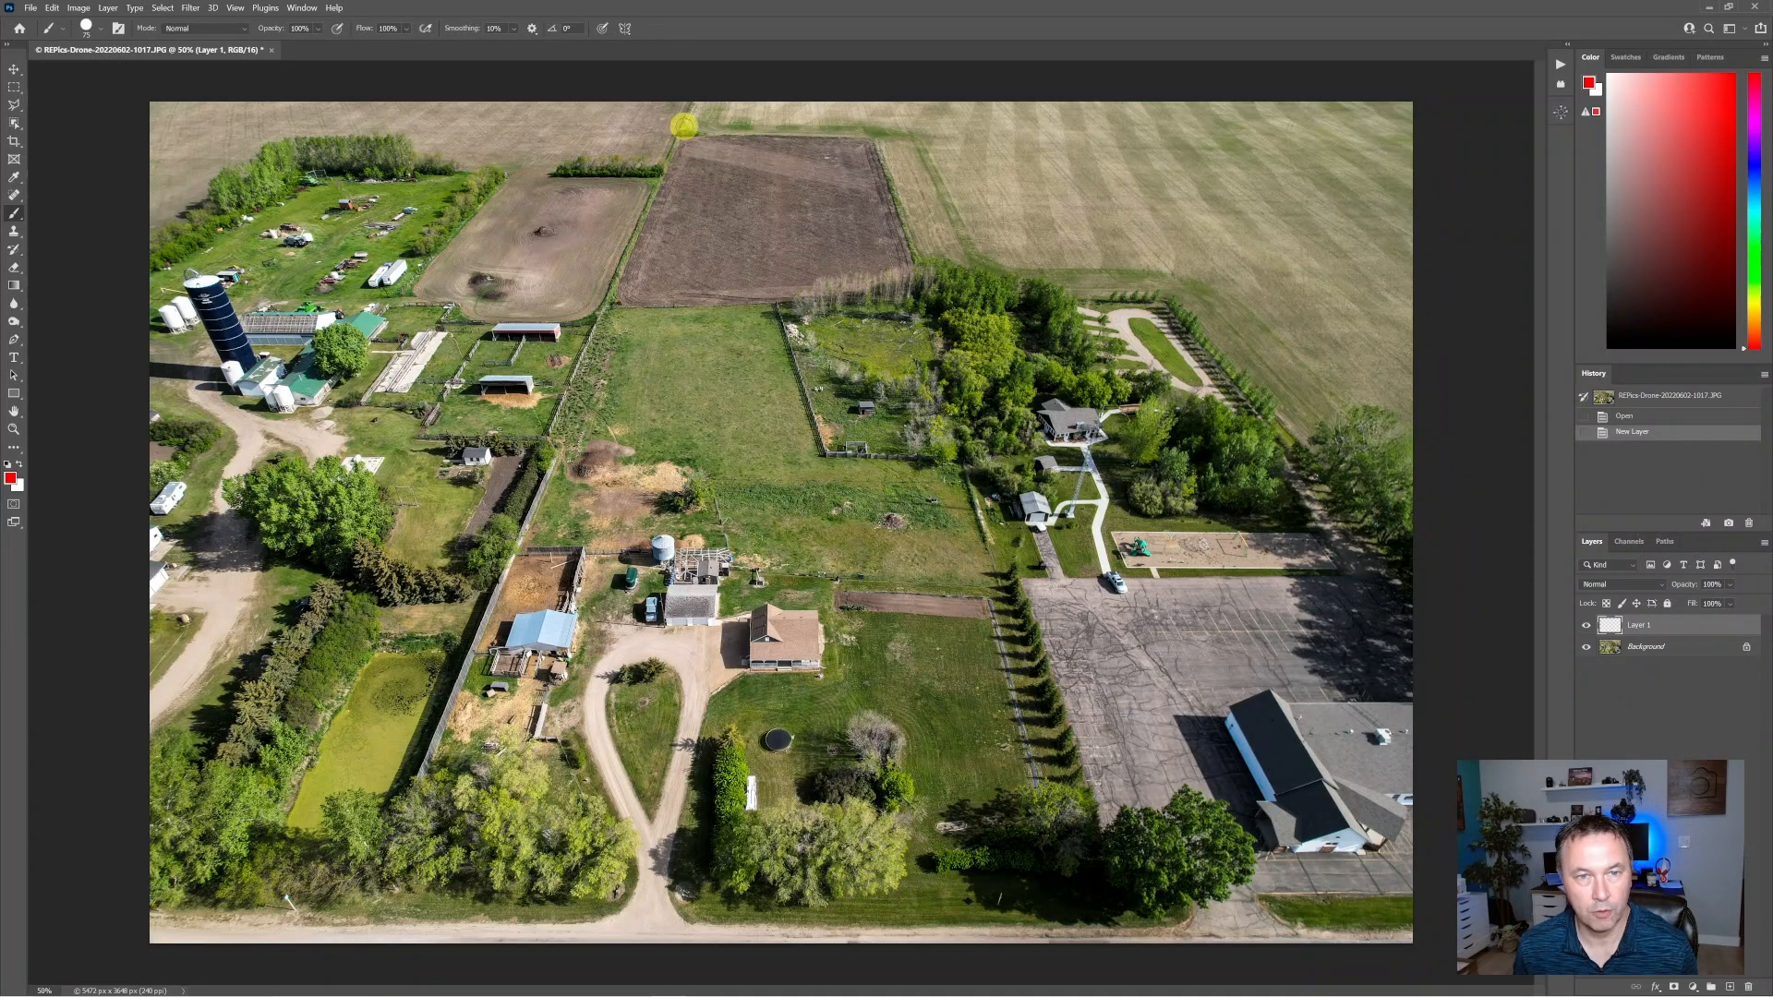
# Paint four connected straight red lines along the property's boundary, from the far field corners to the road and back, closing the outline.
pyautogui.click(673, 136)
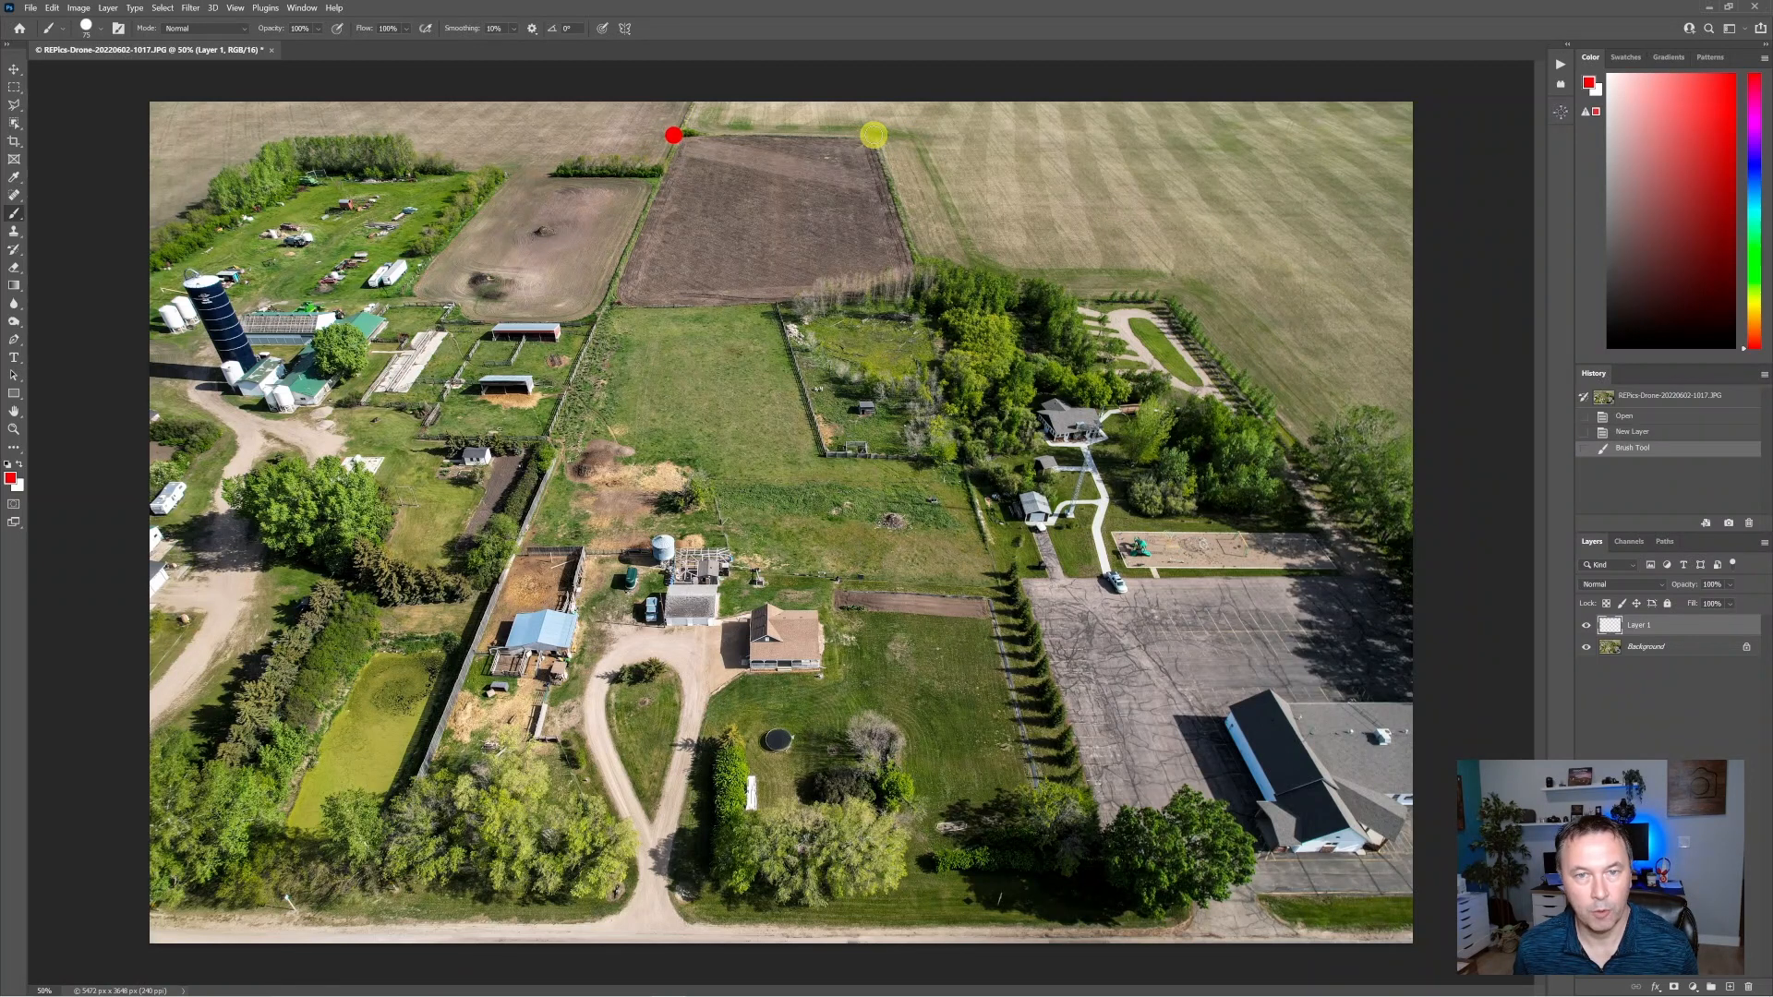
pyautogui.keyDown('shift'); pyautogui.click(872, 135); pyautogui.keyUp('shift')
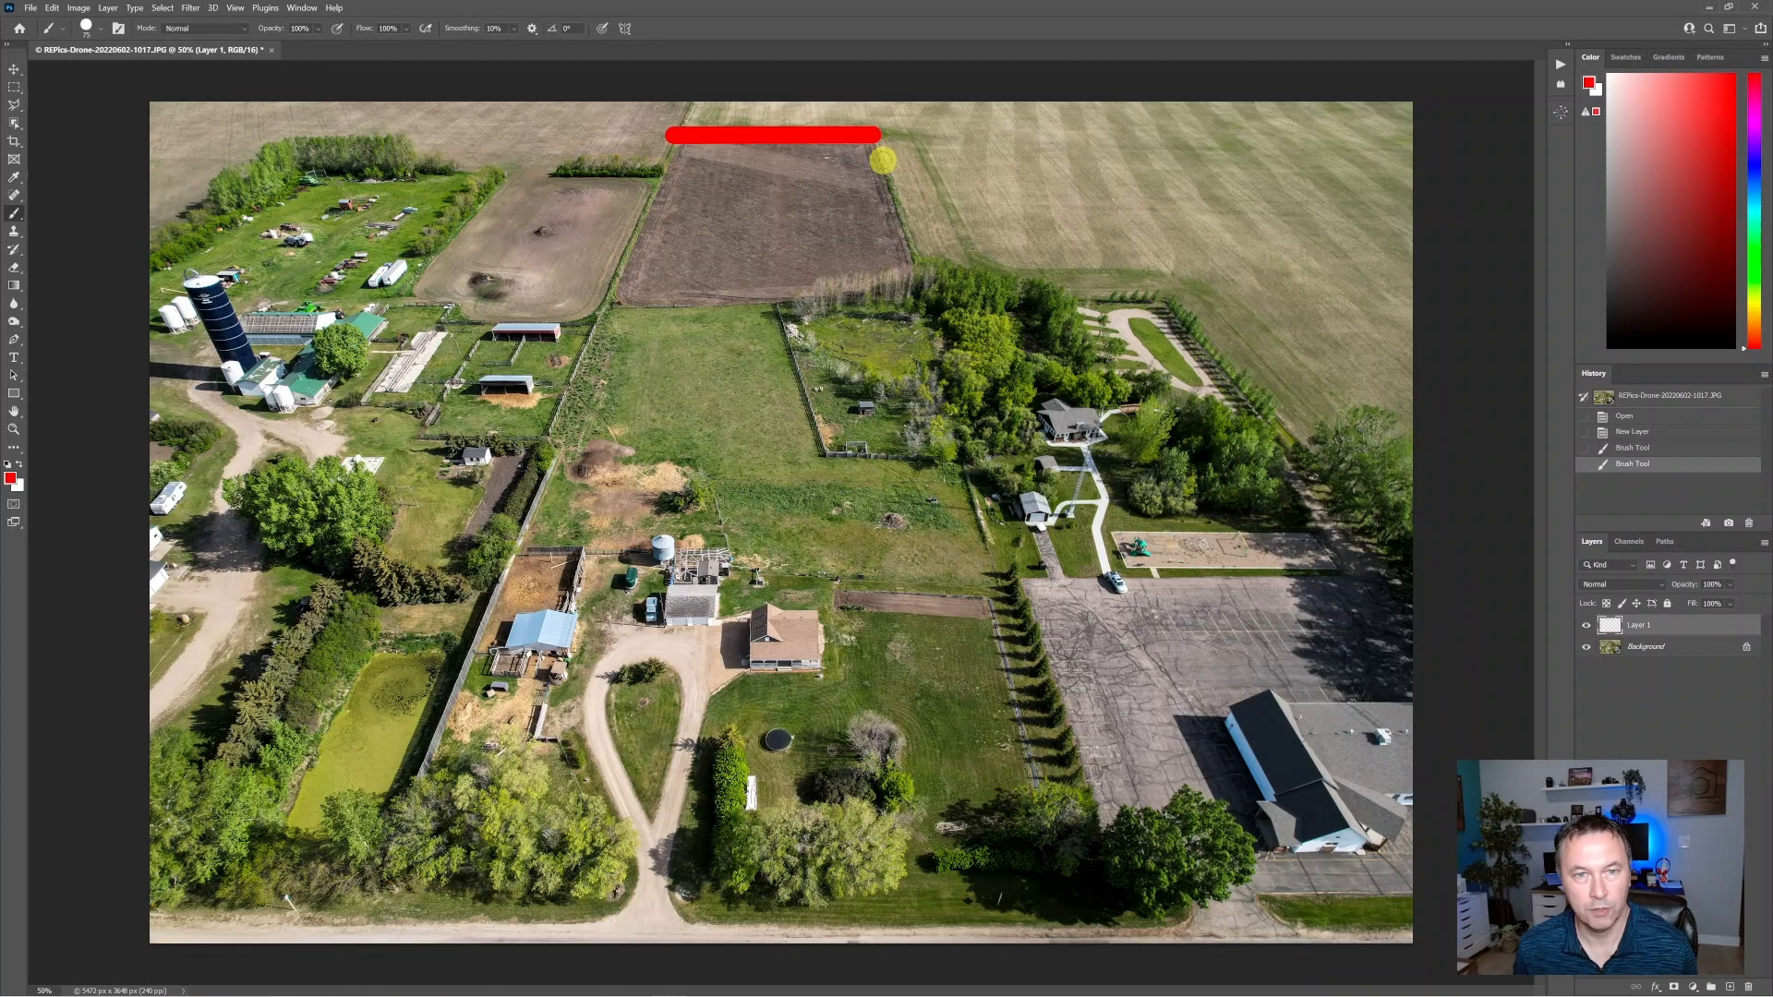
pyautogui.keyDown('shift'); pyautogui.click(1112, 902); pyautogui.keyUp('shift')
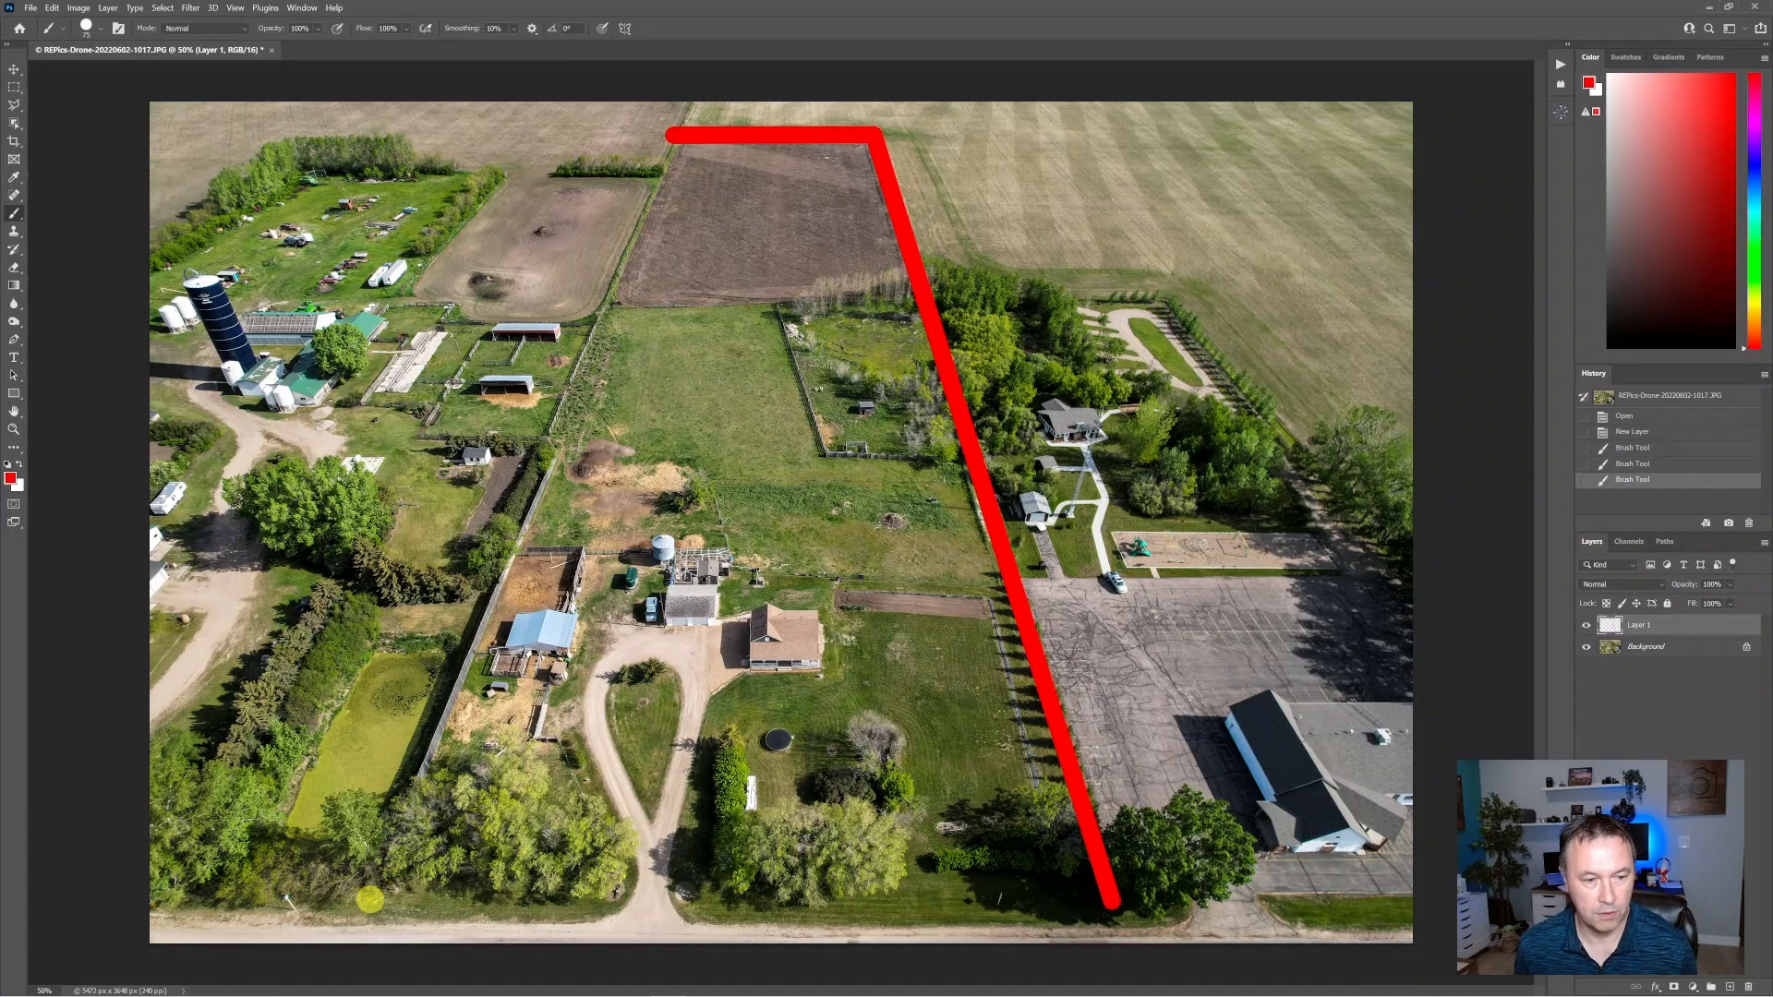
pyautogui.keyDown('shift'); pyautogui.click(369, 900); pyautogui.keyUp('shift')
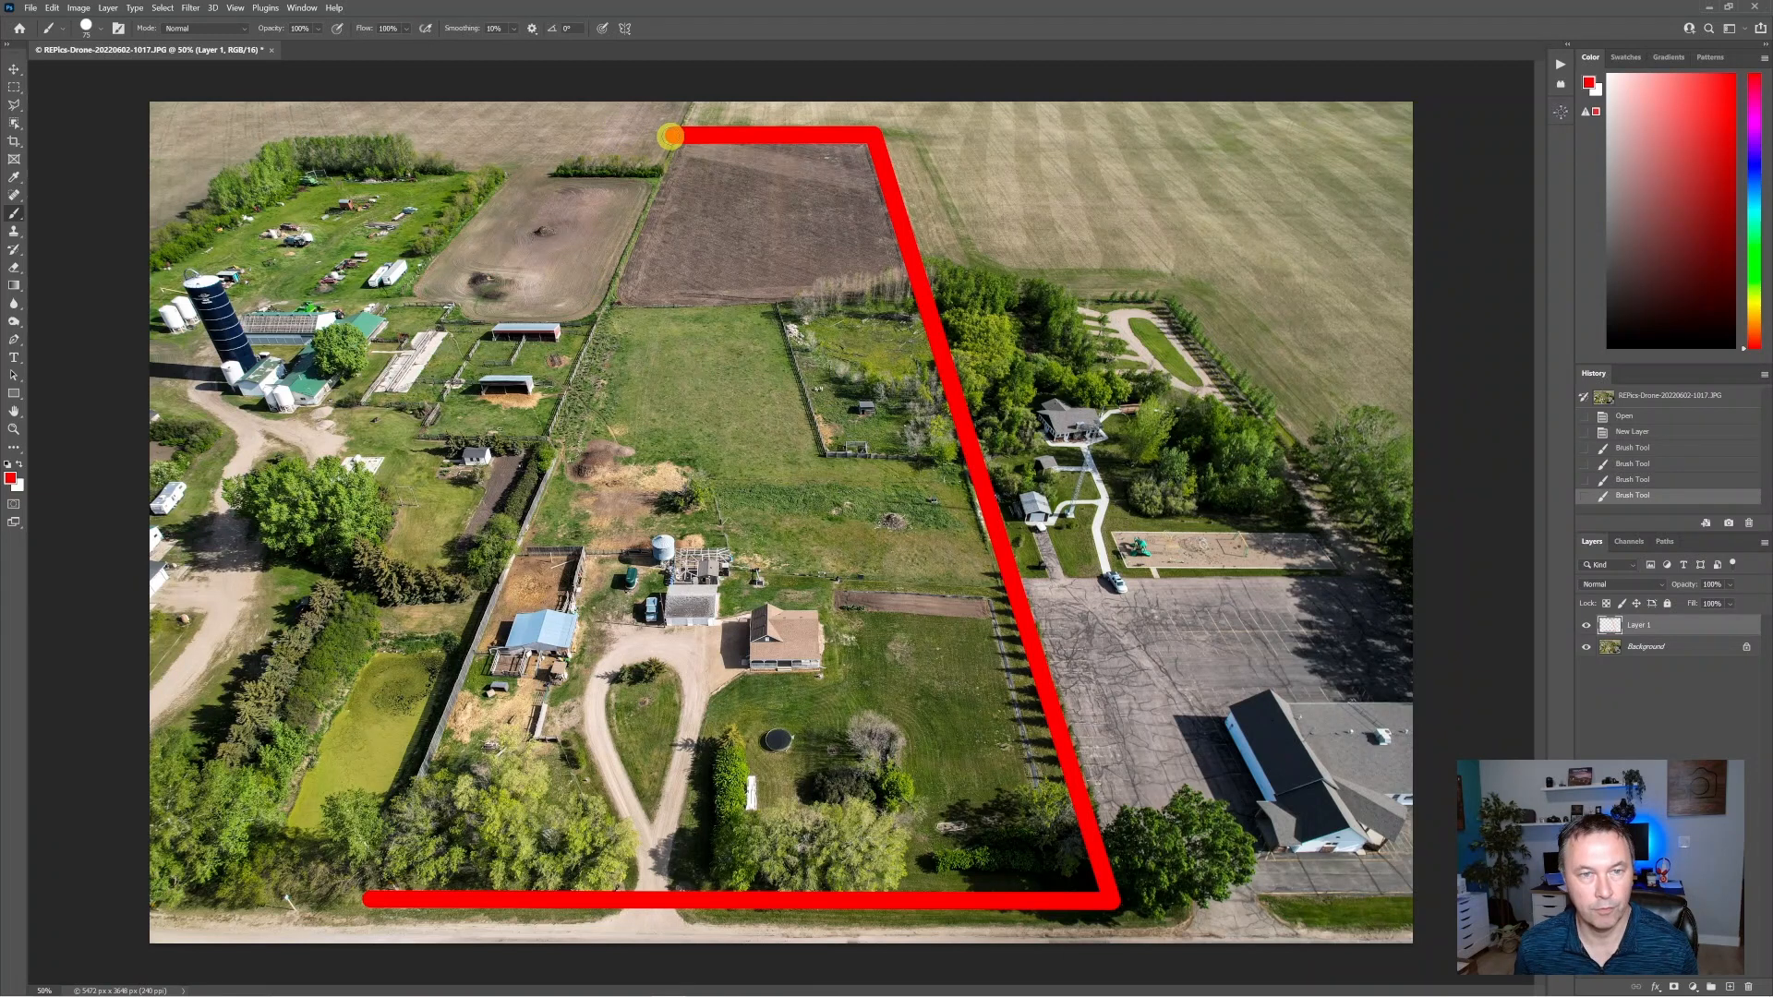
pyautogui.keyDown('shift'); pyautogui.click(671, 136); pyautogui.keyUp('shift')
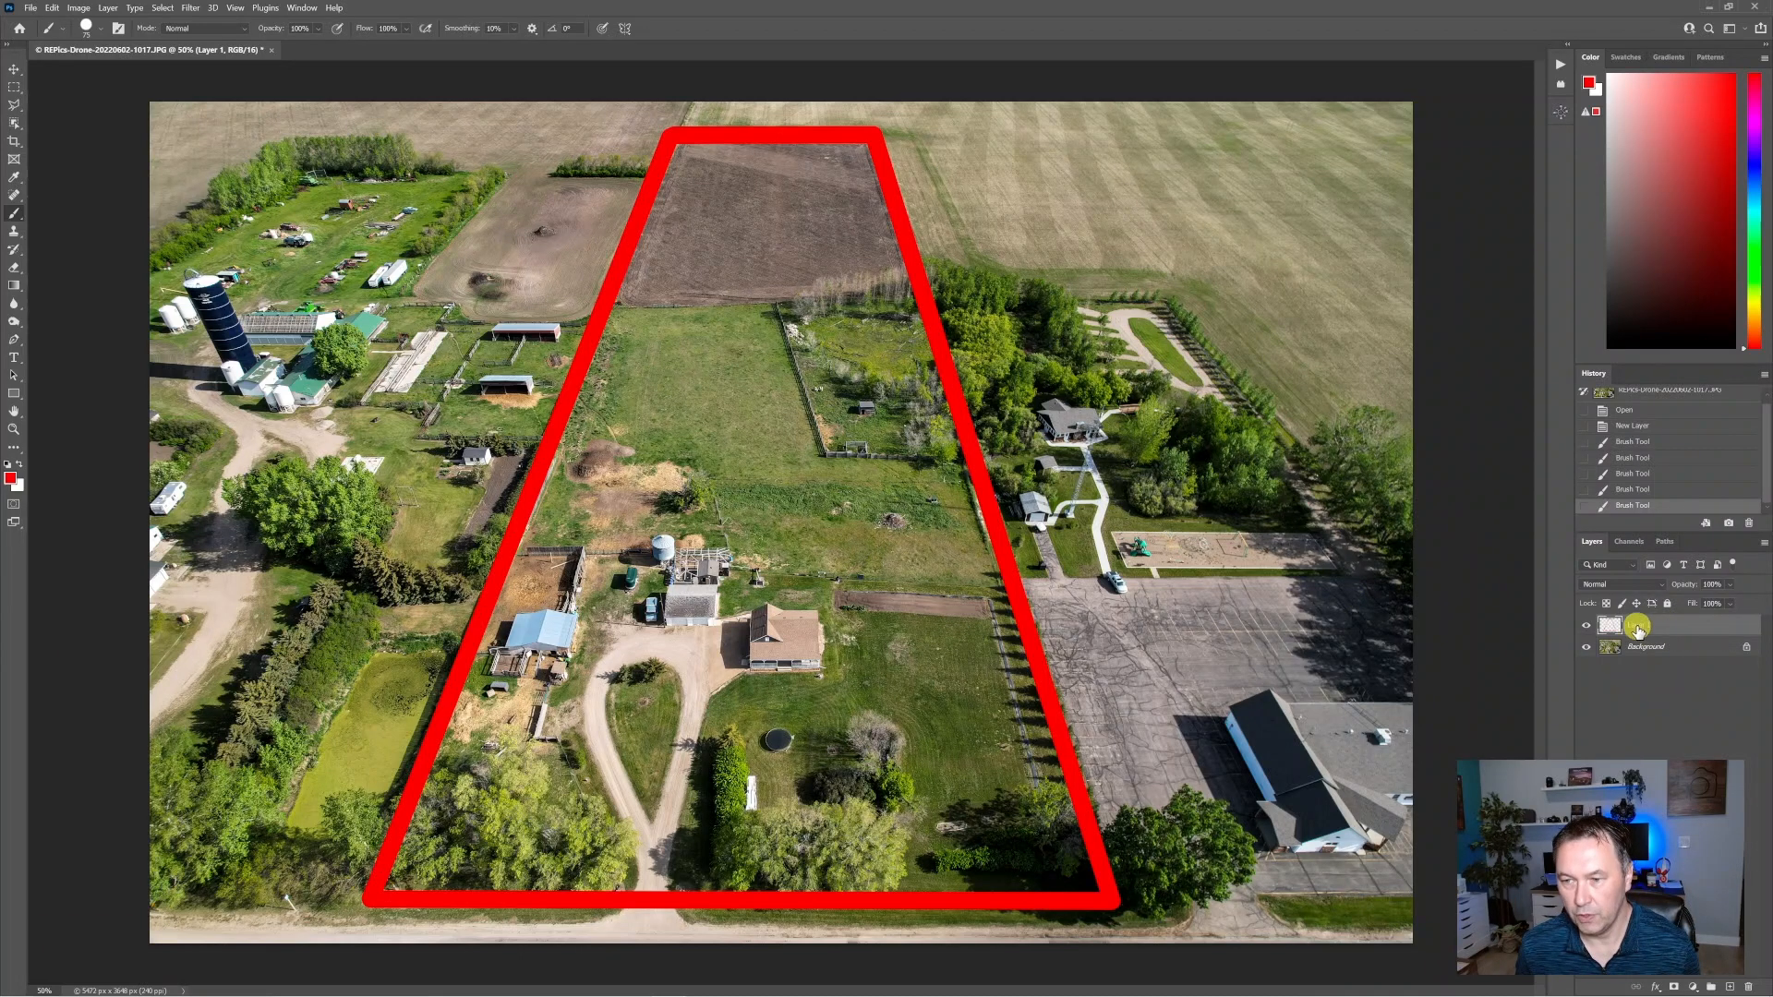
# Lower the opacity of the red outline layer to 40%.
pyautogui.click(1686, 587)
pyautogui.moveTo(1686, 587); pyautogui.dragTo(1643, 582)
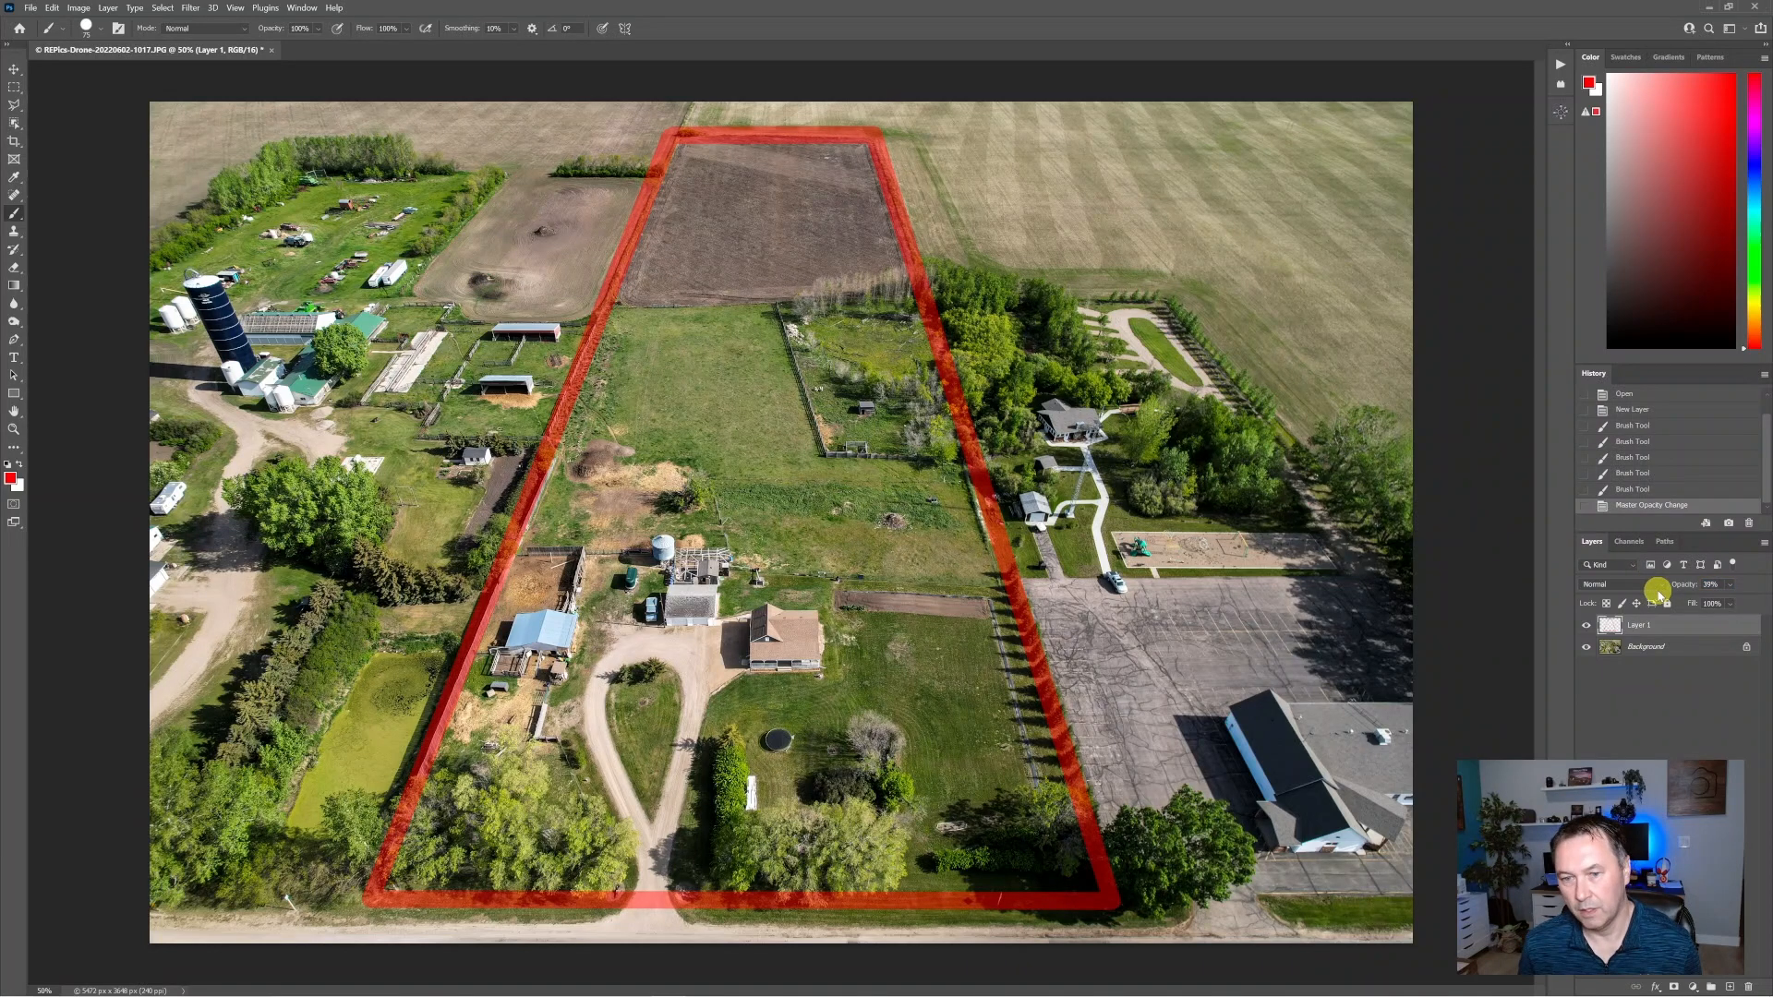
pyautogui.click(1709, 584)
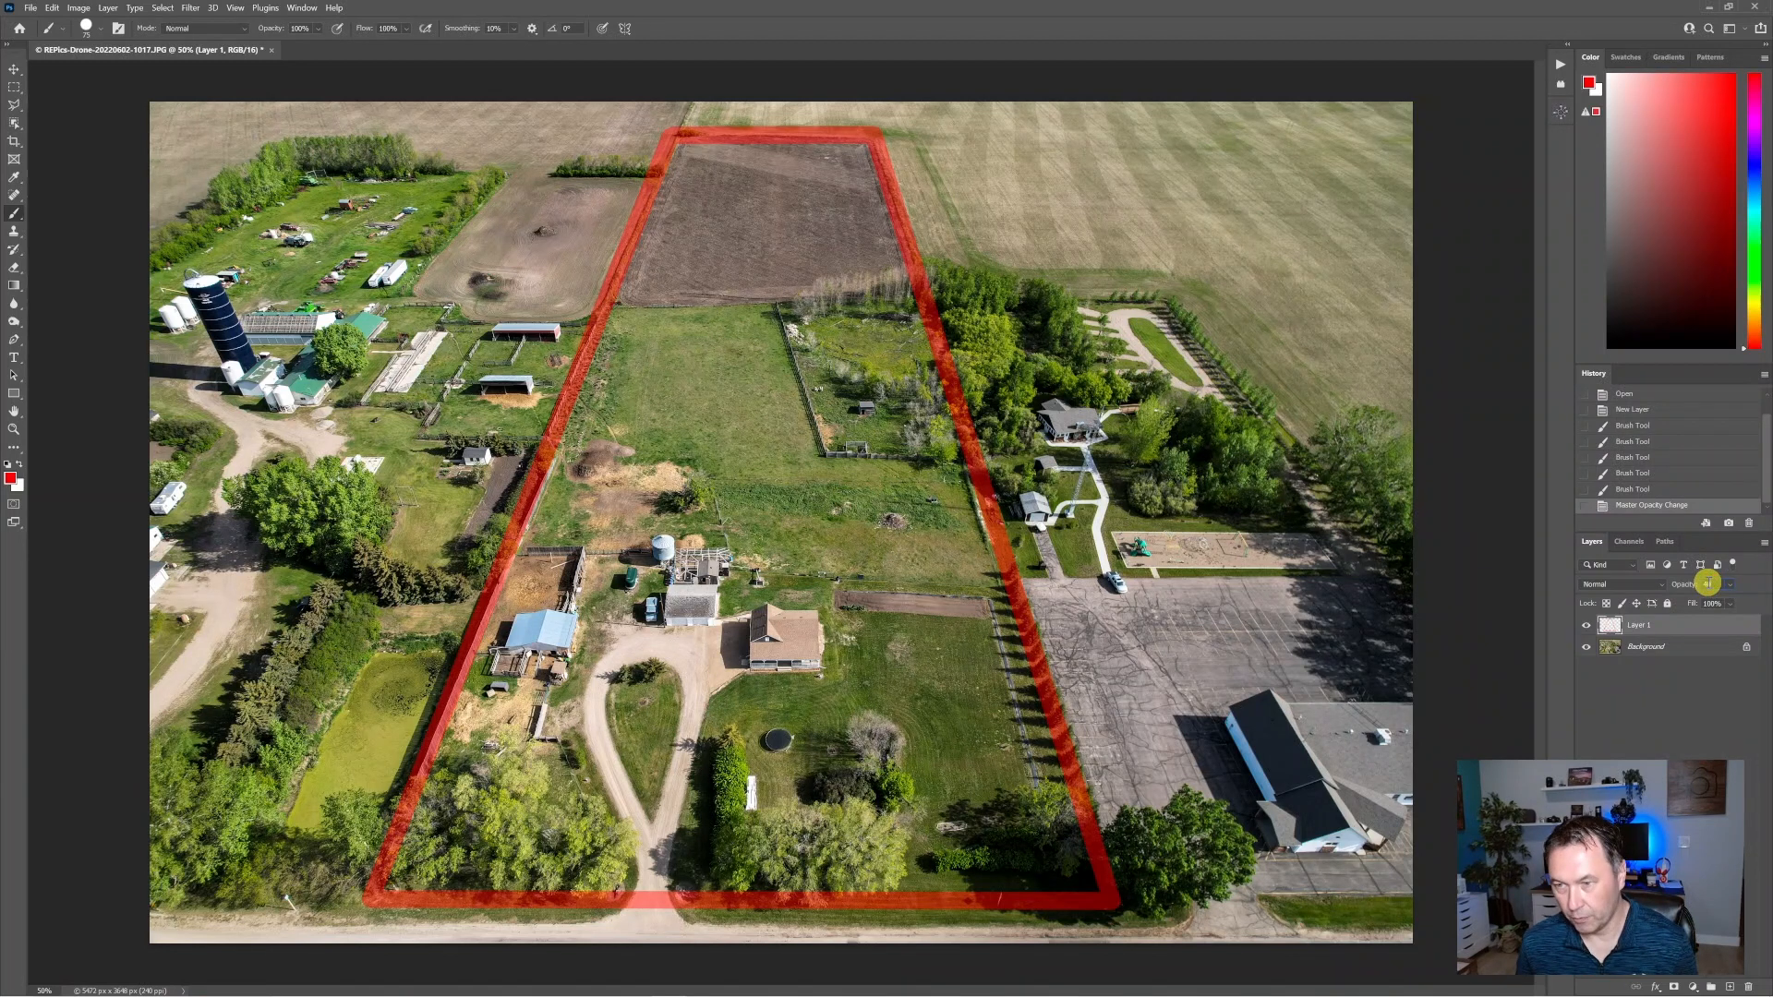
pyautogui.write('40')
pyautogui.press('Return')
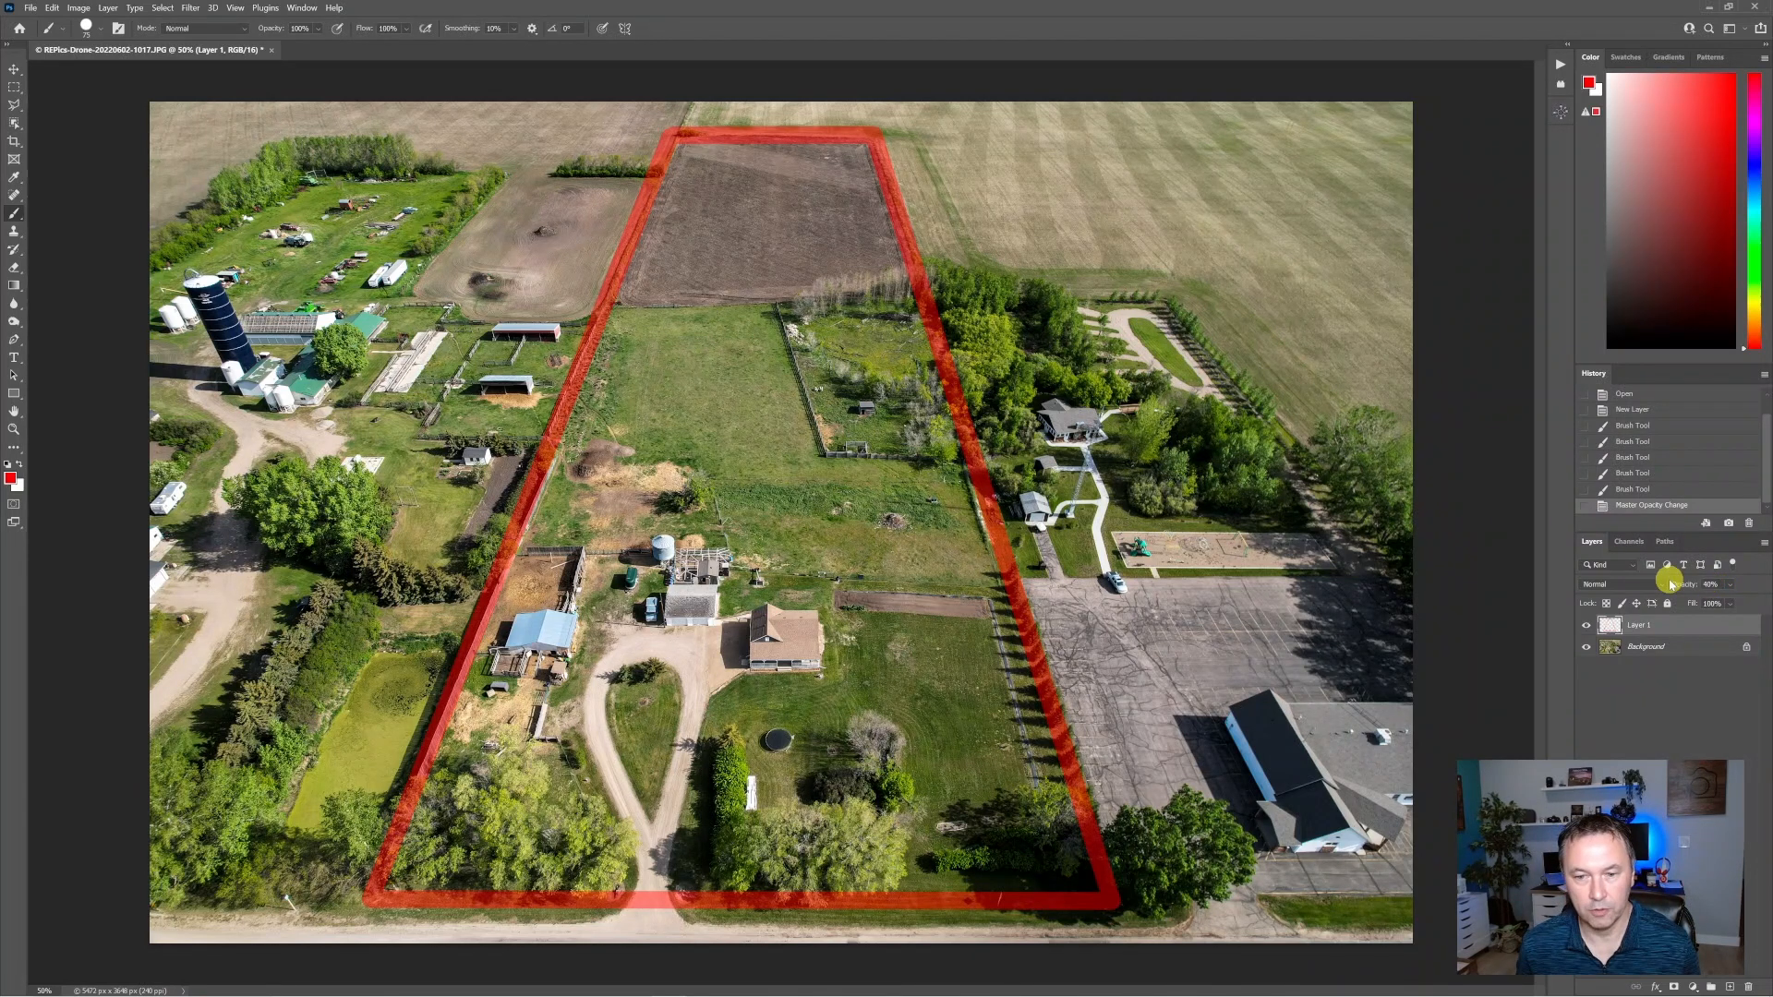